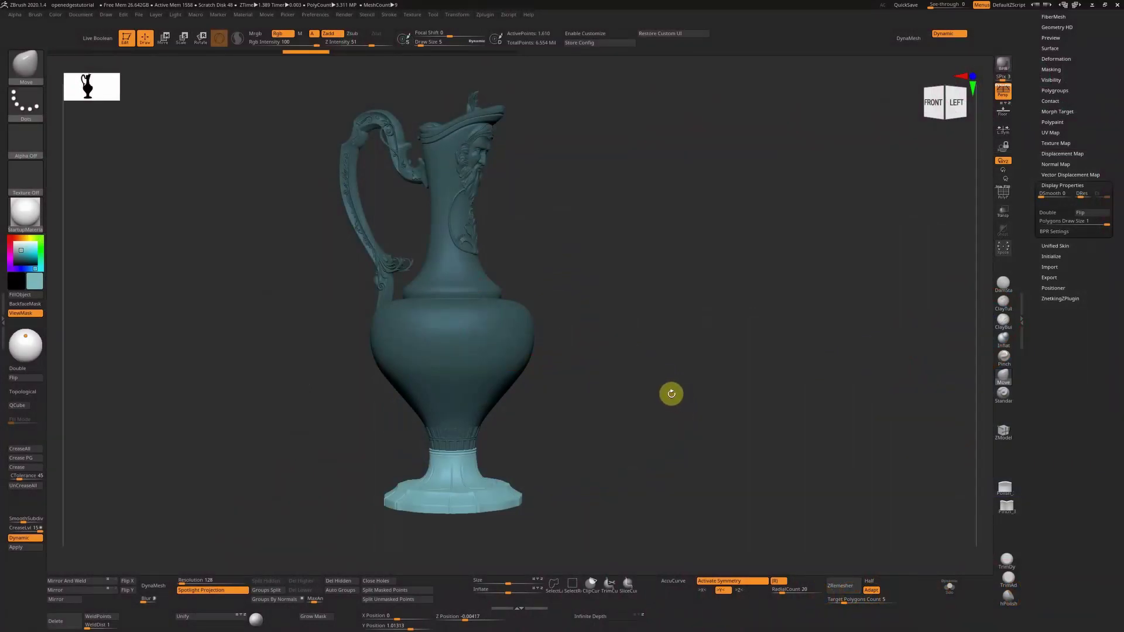
# Step: Isolate the pitcher's base in Solo mode and show its polygon wireframe
pyautogui.keyDown('alt'); pyautogui.moveTo(676, 371); pyautogui.dragTo(678, 287); pyautogui.keyUp('alt')
pyautogui.click(949, 587)
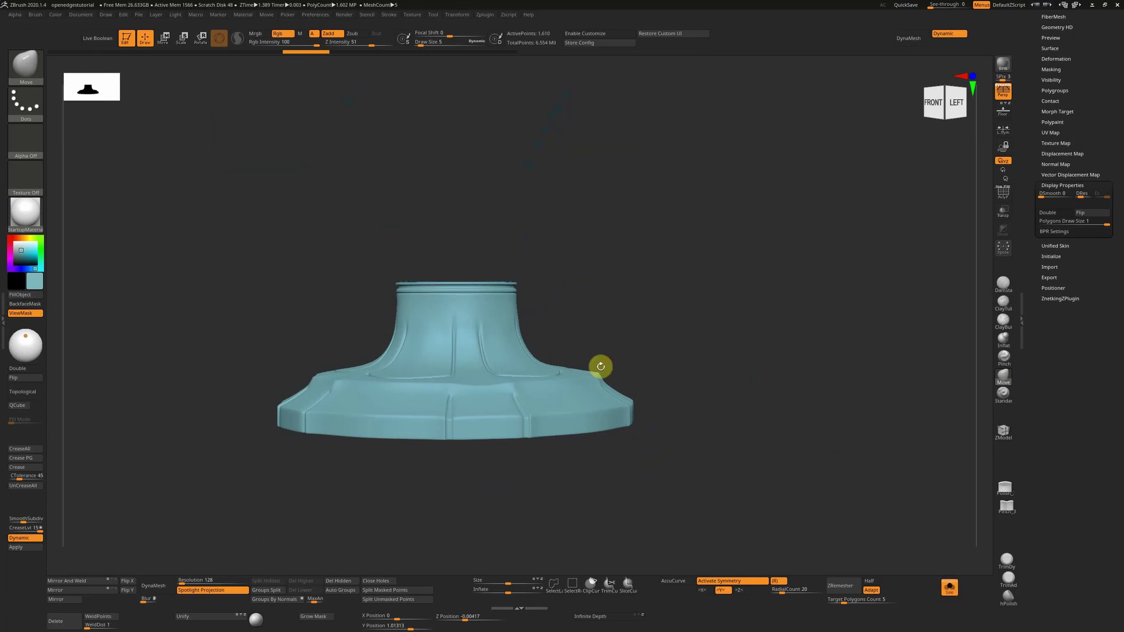
pyautogui.moveTo(755, 327); pyautogui.dragTo(785, 303)
pyautogui.moveTo(700, 308); pyautogui.dragTo(497, 326)
pyautogui.moveTo(745, 341)
pyautogui.mouseDown()
pyautogui.moveTo(755, 361)
pyautogui.moveTo(743, 329)
pyautogui.mouseUp()
pyautogui.hotkey('shift', 'f')
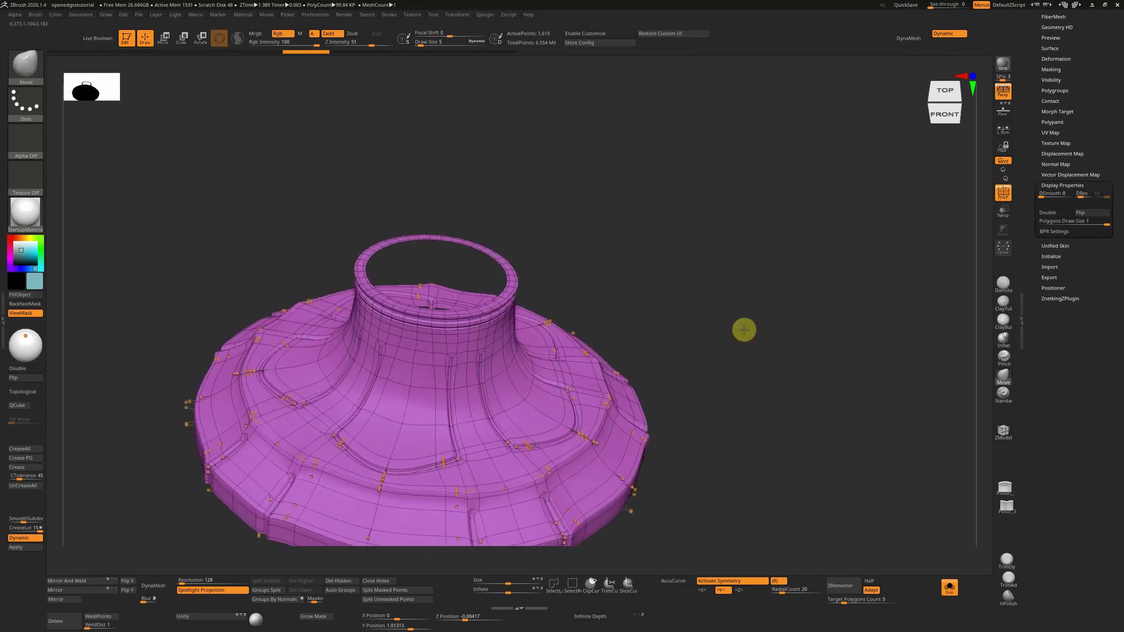
# Step: Examine how the base meets the full pitcher, and check its open underside with double-sided display
pyautogui.click(949, 587)
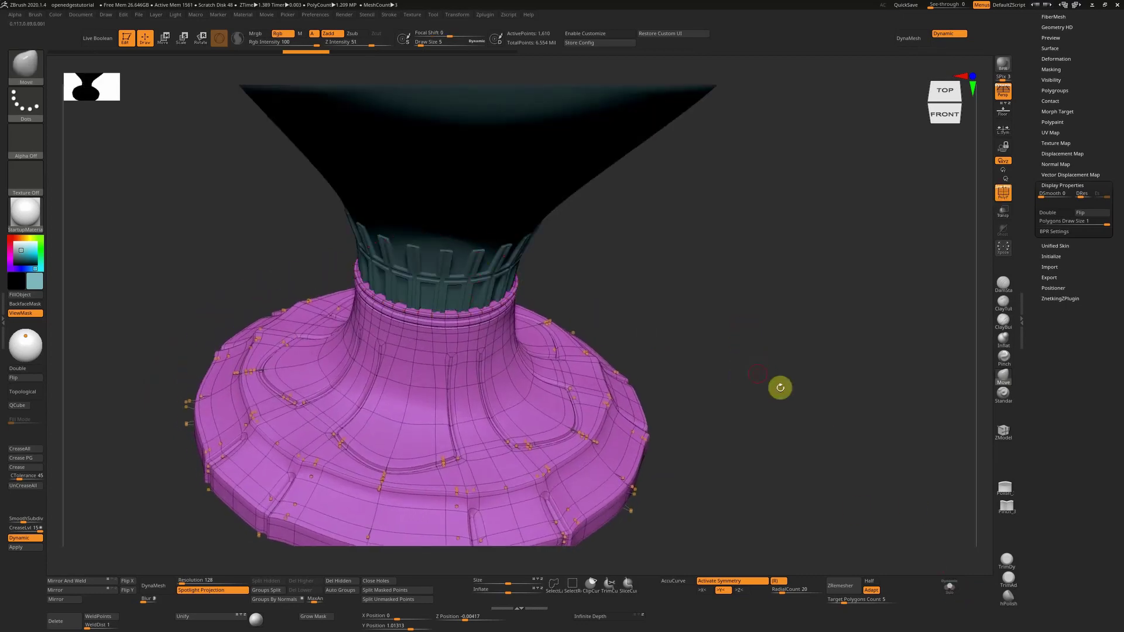
pyautogui.click(949, 587)
pyautogui.moveTo(808, 411); pyautogui.dragTo(811, 252)
pyautogui.click(1054, 214)
pyautogui.click(1068, 213)
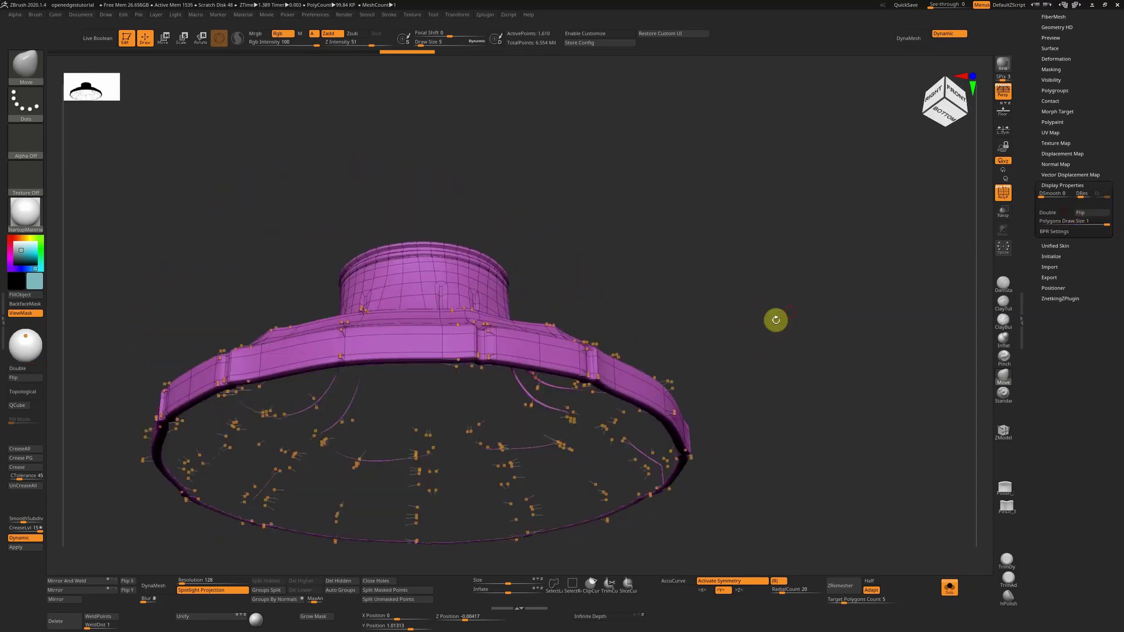
pyautogui.moveTo(775, 318)
pyautogui.mouseDown()
pyautogui.moveTo(793, 300)
pyautogui.moveTo(790, 359)
pyautogui.moveTo(738, 367)
pyautogui.moveTo(803, 363)
pyautogui.moveTo(795, 326)
pyautogui.moveTo(813, 286)
pyautogui.moveTo(798, 371)
pyautogui.moveTo(755, 283)
pyautogui.moveTo(808, 293)
pyautogui.moveTo(787, 246)
pyautogui.mouseUp()
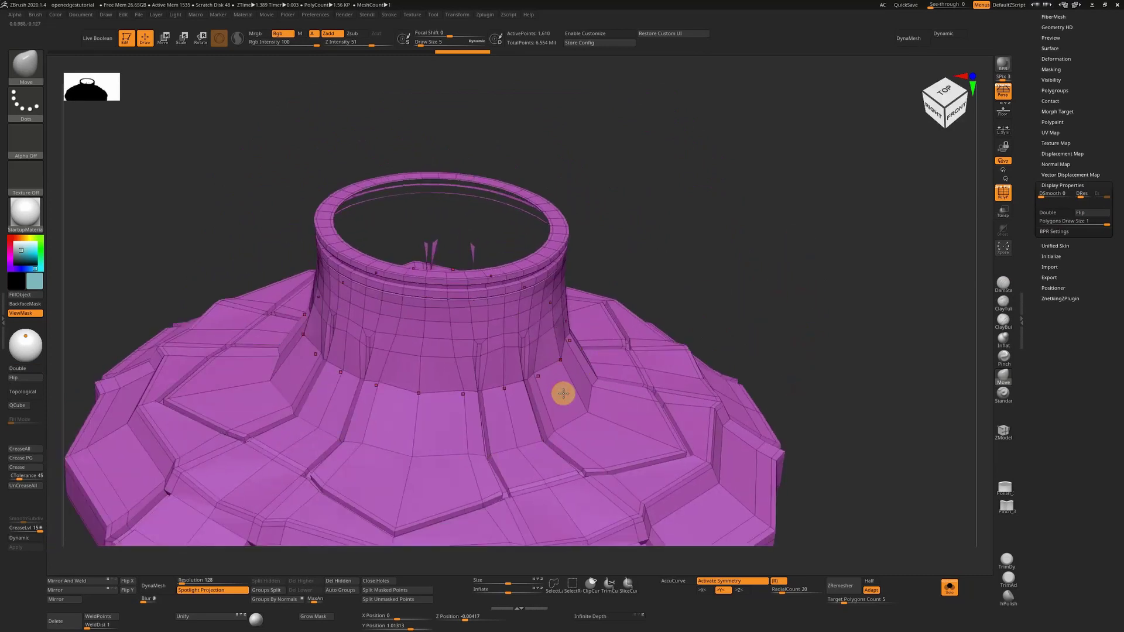
# Step: Review the base's symmetry settings: activation, the Y axis, the radial option and the radial count
pyautogui.keyDown('ctrl'); pyautogui.moveTo(554, 391); pyautogui.dragTo(555, 335, button='right'); pyautogui.keyUp('ctrl')
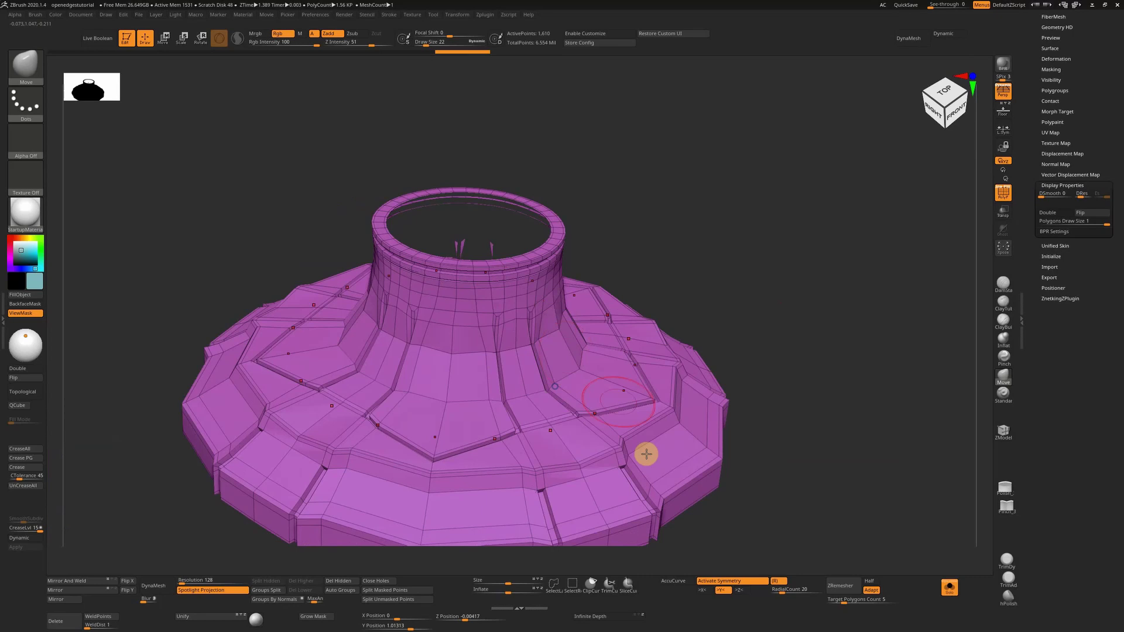
pyautogui.click(457, 14)
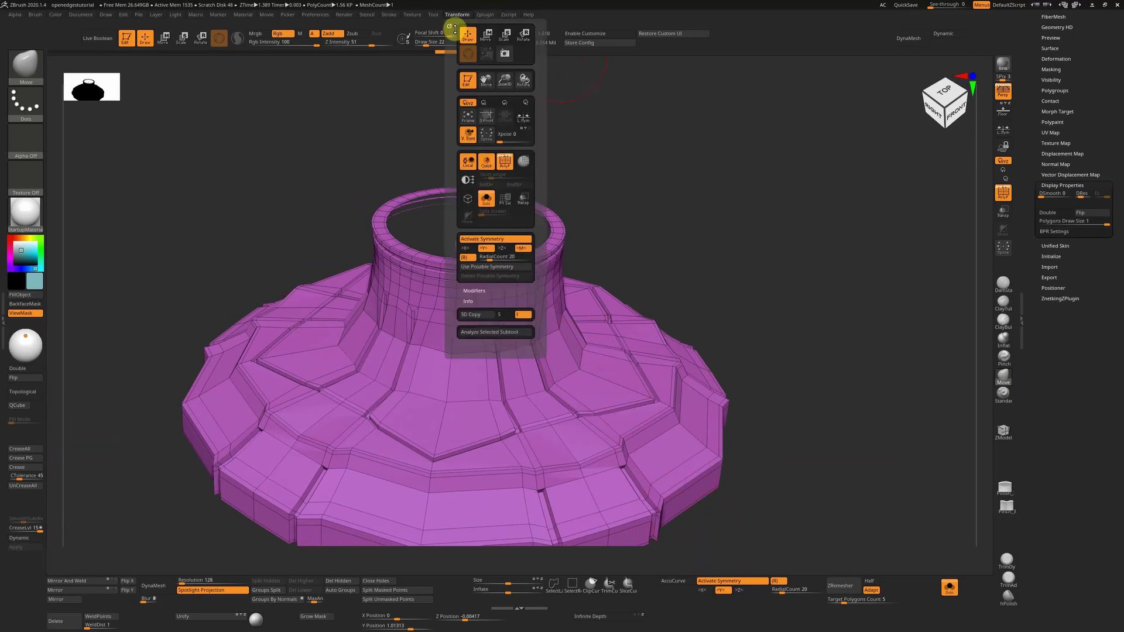
pyautogui.click(495, 242)
pyautogui.click(495, 240)
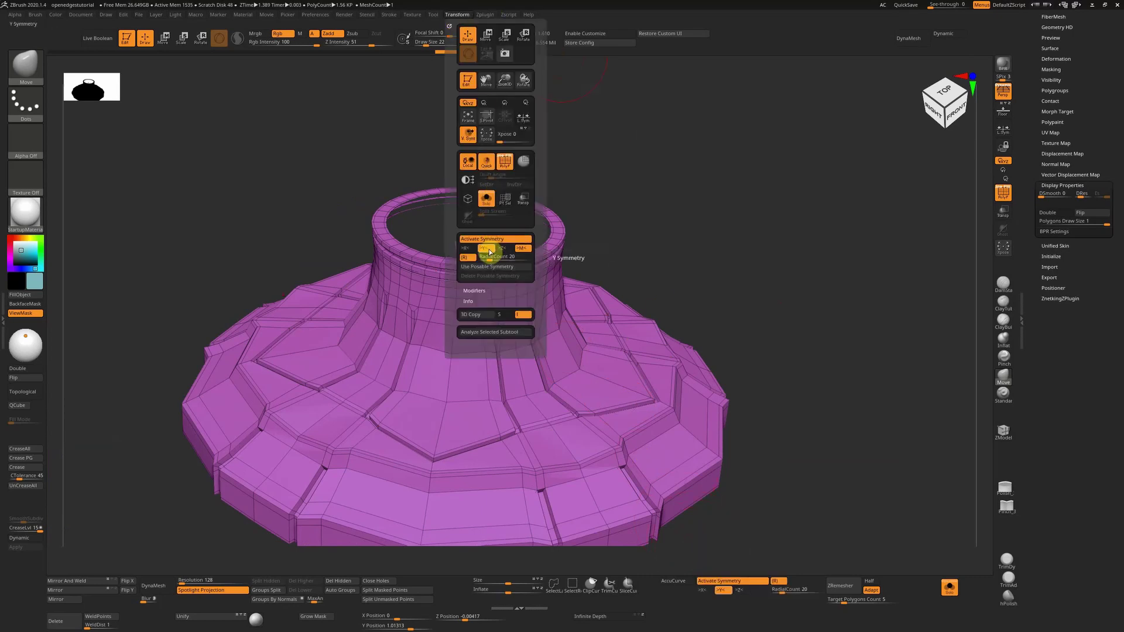
pyautogui.click(474, 258)
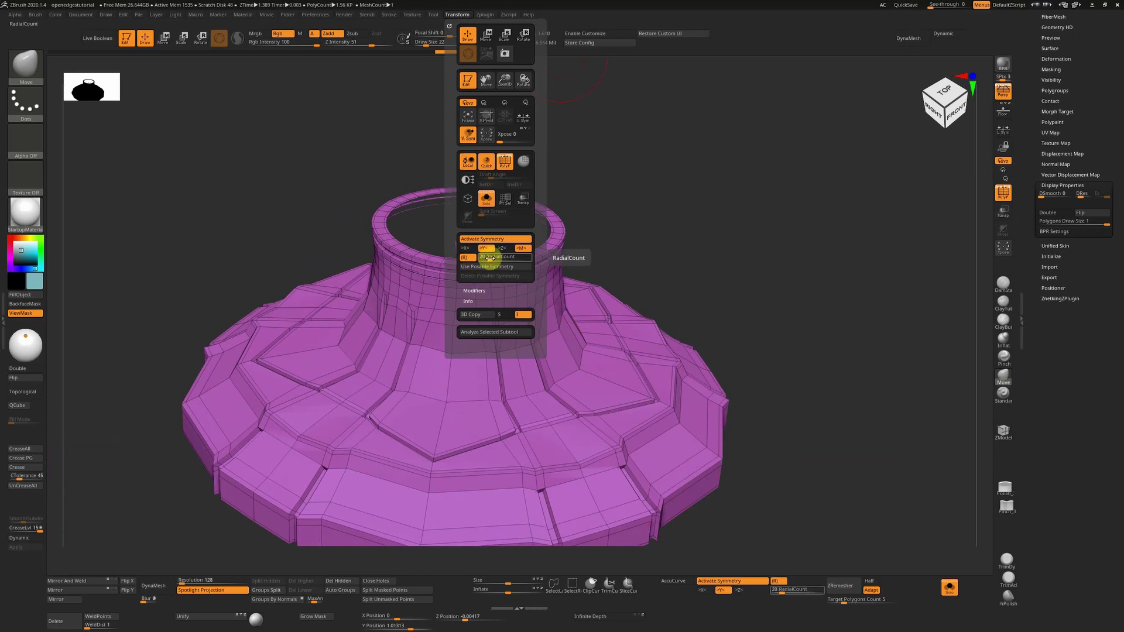
# Step: Hide the wireframe and smooth over the raised panel details of the base with a draw size of 22
pyautogui.press('shift')
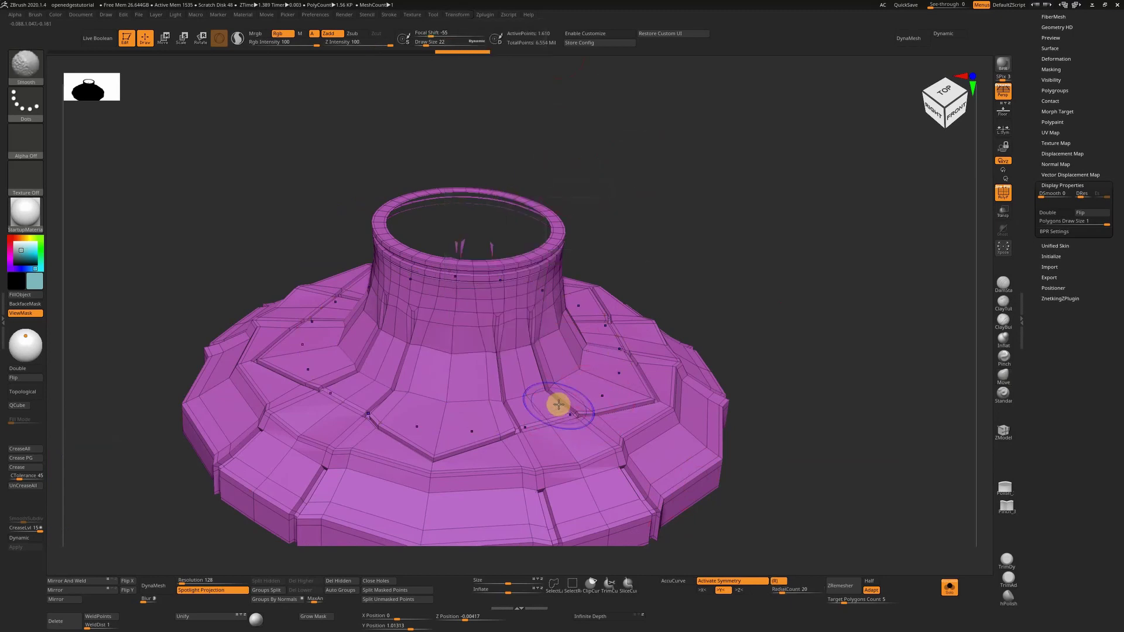
pyautogui.hotkey('shift', 'f')
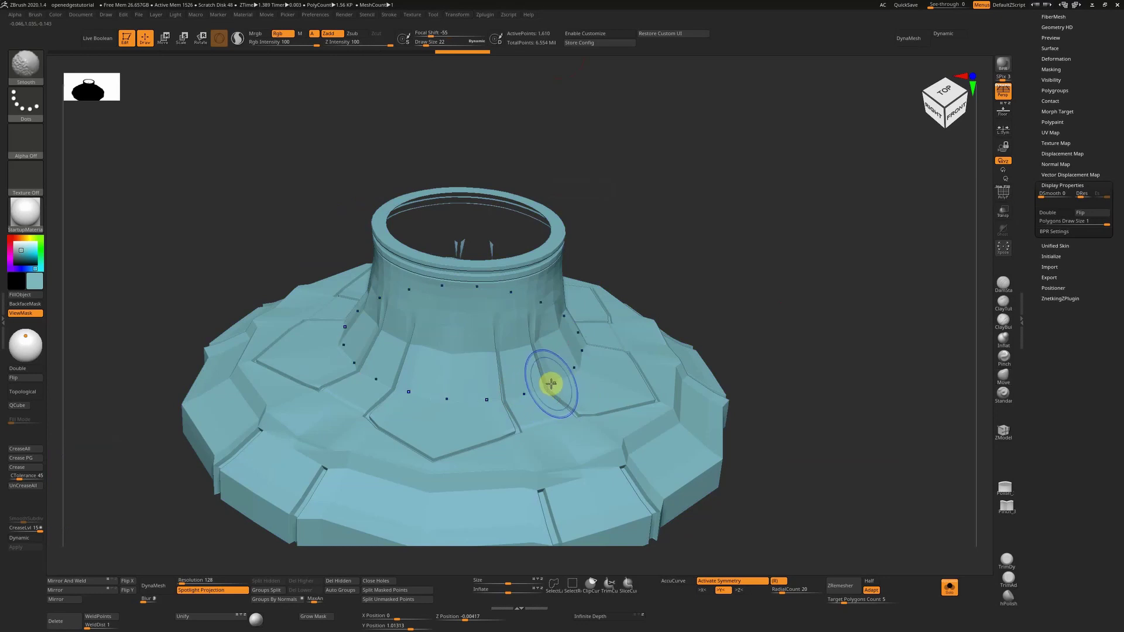
pyautogui.moveTo(552, 382)
pyautogui.keyDown('shift'); pyautogui.mouseDown()
pyautogui.moveTo(507, 398)
pyautogui.moveTo(536, 421)
pyautogui.moveTo(527, 327)
pyautogui.mouseUp(); pyautogui.keyUp('shift')
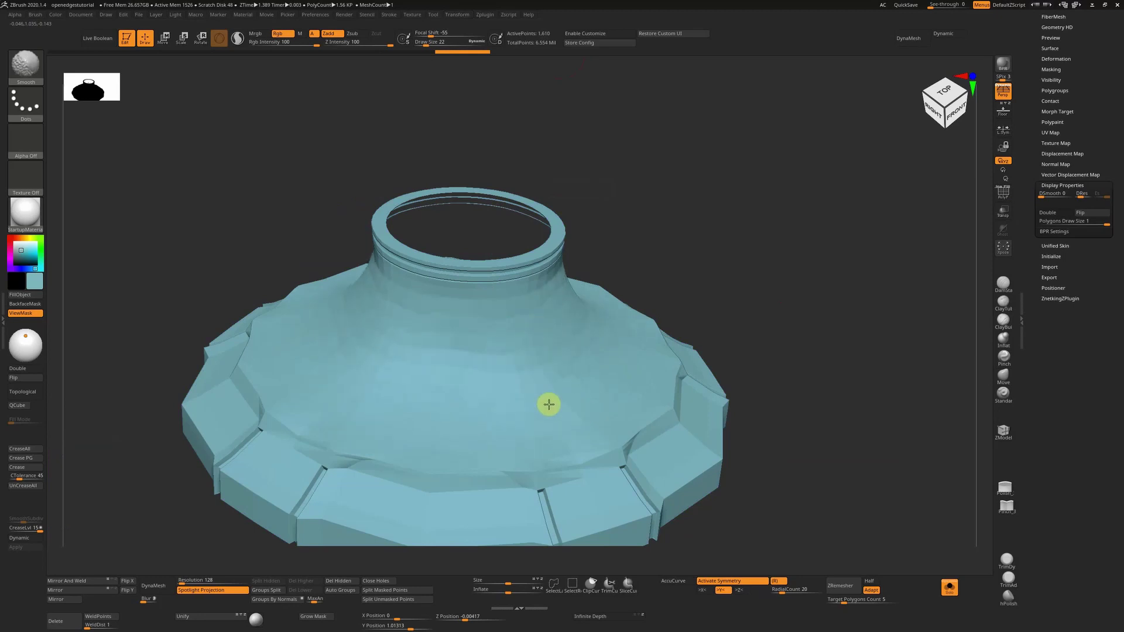
pyautogui.moveTo(549, 405)
pyautogui.keyDown('shift'); pyautogui.mouseDown()
pyautogui.moveTo(517, 346)
pyautogui.moveTo(539, 337)
pyautogui.mouseUp(); pyautogui.keyUp('shift')
# Step: Set the draw size to 7 and smooth the open rim at the top of the neck
pyautogui.moveTo(651, 267)
pyautogui.keyDown('alt'); pyautogui.mouseDown()
pyautogui.moveTo(657, 283)
pyautogui.moveTo(600, 392)
pyautogui.moveTo(606, 416)
pyautogui.mouseUp(); pyautogui.keyUp('alt')
pyautogui.press('s')
pyautogui.moveTo(511, 351); pyautogui.dragTo(507, 351)
pyautogui.moveTo(522, 293)
pyautogui.keyDown('shift'); pyautogui.mouseDown()
pyautogui.moveTo(511, 271)
pyautogui.moveTo(529, 261)
pyautogui.moveTo(504, 249)
pyautogui.moveTo(505, 235)
pyautogui.mouseUp(); pyautogui.keyUp('shift')
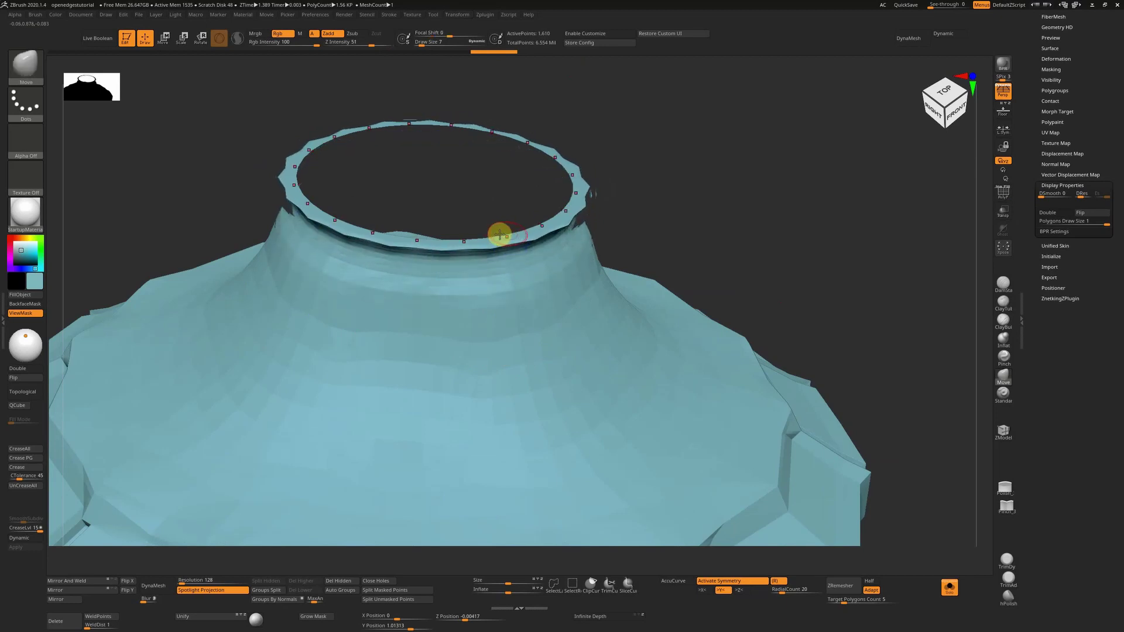
pyautogui.press('shift')
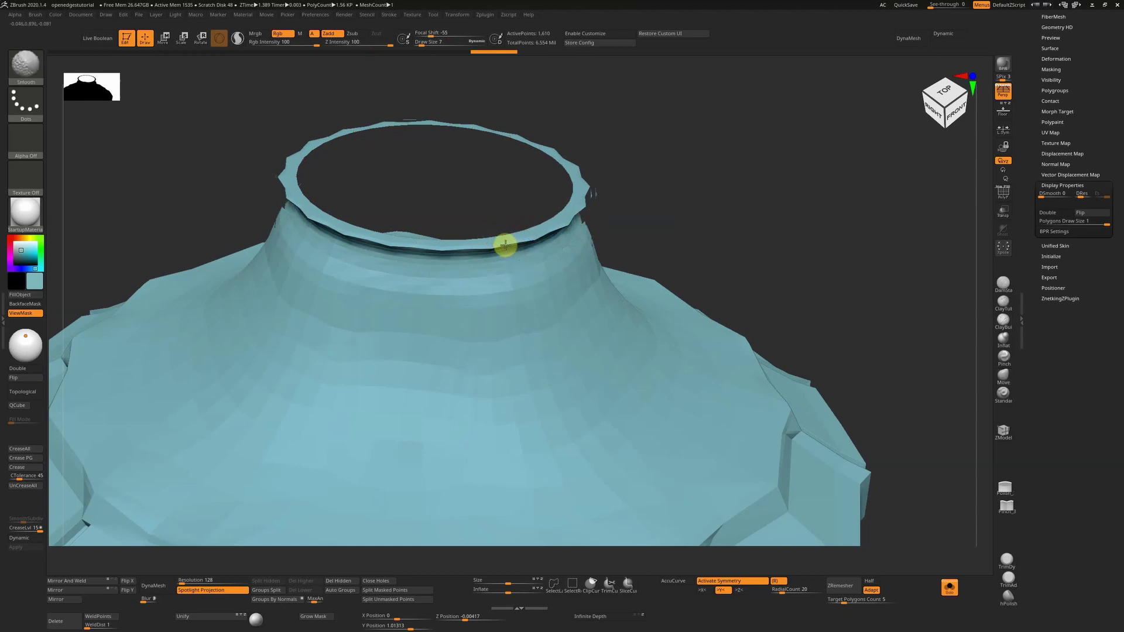
pyautogui.keyDown('shift'); pyautogui.moveTo(506, 246); pyautogui.dragTo(522, 232); pyautogui.keyUp('shift')
pyautogui.keyDown('shift'); pyautogui.moveTo(718, 236); pyautogui.dragTo(742, 195); pyautogui.keyUp('shift')
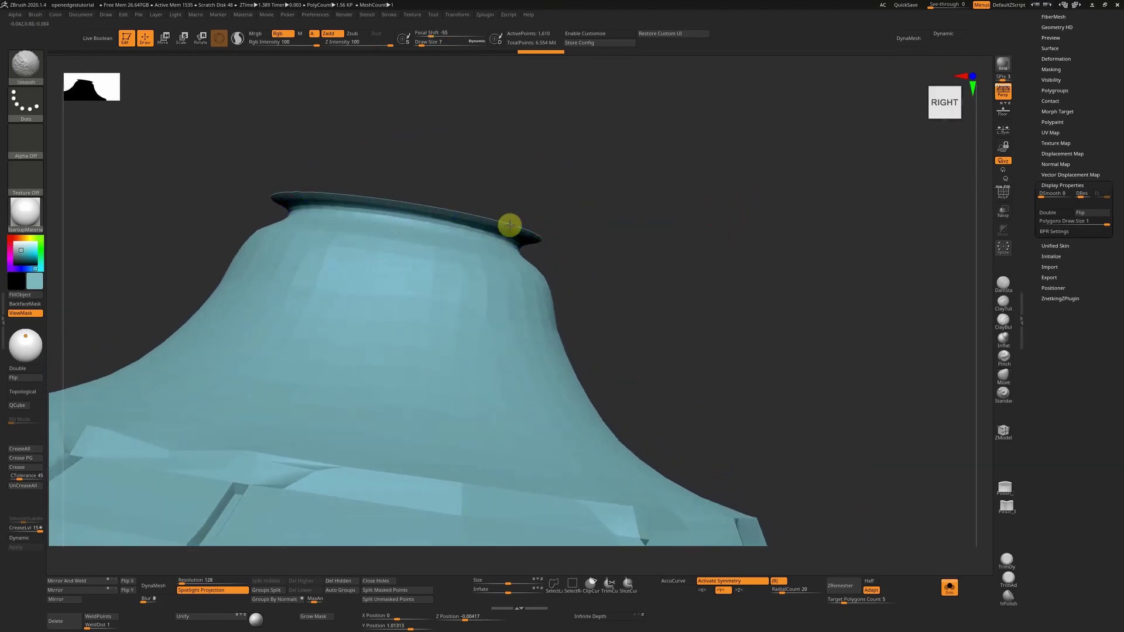
# Step: Increase the draw size to 29 and smooth the neck just below the open rim
pyautogui.press('s')
pyautogui.keyDown('shift'); pyautogui.moveTo(516, 247); pyautogui.dragTo(509, 254); pyautogui.keyUp('shift')
pyautogui.moveTo(509, 255)
pyautogui.keyDown('shift'); pyautogui.mouseDown()
pyautogui.moveTo(490, 269)
pyautogui.moveTo(485, 249)
pyautogui.moveTo(532, 222)
pyautogui.moveTo(520, 273)
pyautogui.mouseUp(); pyautogui.keyUp('shift')
pyautogui.keyDown('alt'); pyautogui.moveTo(595, 335); pyautogui.dragTo(616, 246); pyautogui.keyUp('alt')
# Step: Undo the smoothing on the base and rim, and turn dynamic subdivision back on
pyautogui.hotkey('ctrl', 'z')
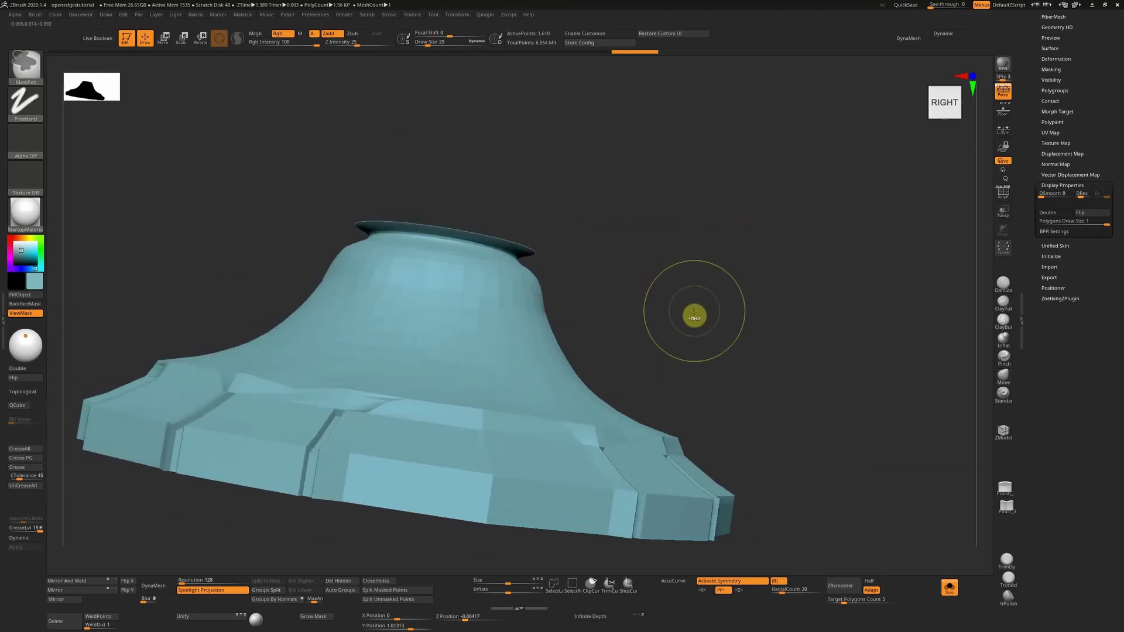
pyautogui.hotkey('ctrl', 'z')
pyautogui.hotkey('ctrl', 'z')
pyautogui.hotkey('ctrl', 'z')
pyautogui.hotkey('ctrl', 'z')
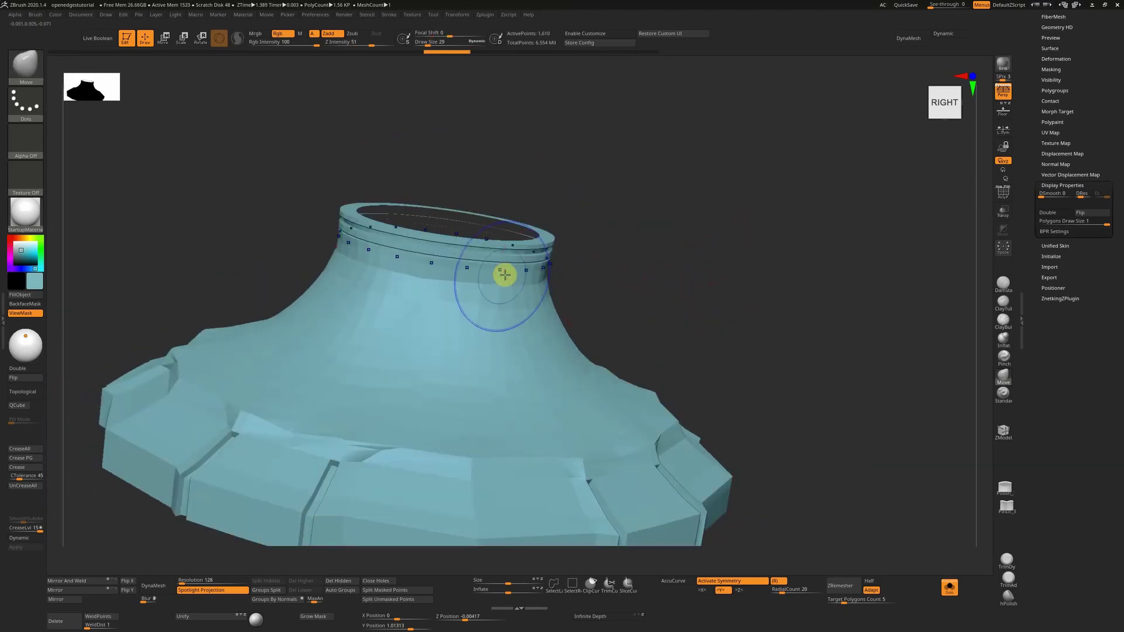
pyautogui.hotkey('ctrl', 'shift', 'z')
pyautogui.hotkey('ctrl', 'shift', 'z')
pyautogui.hotkey('ctrl', 'shift', 'z')
pyautogui.hotkey('ctrl', 'shift', 'z')
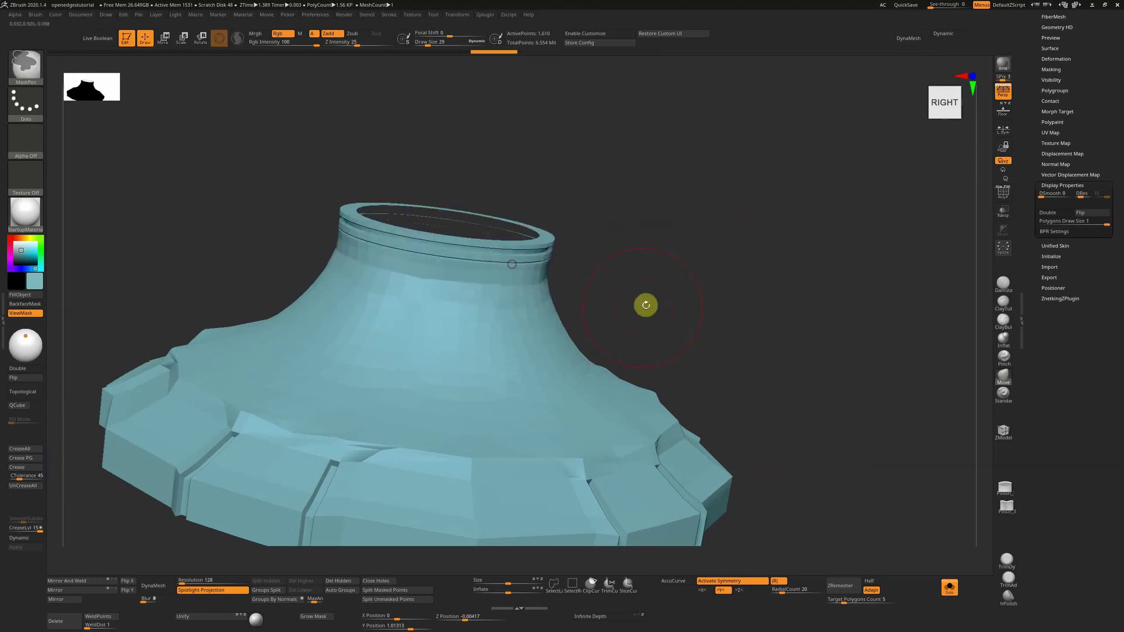
pyautogui.press('d')
pyautogui.moveTo(719, 285); pyautogui.dragTo(702, 264)
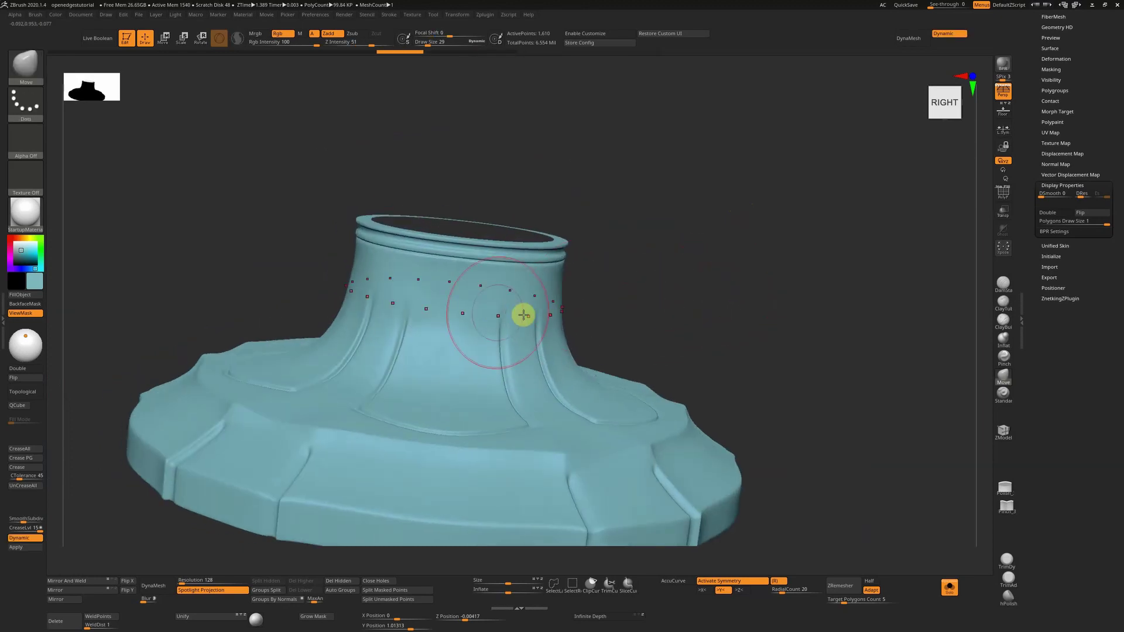
# Step: Dock the Brush palette beside the canvas with its Smooth Brush Modifiers section expanded
pyautogui.click(4, 321)
pyautogui.click(139, 18)
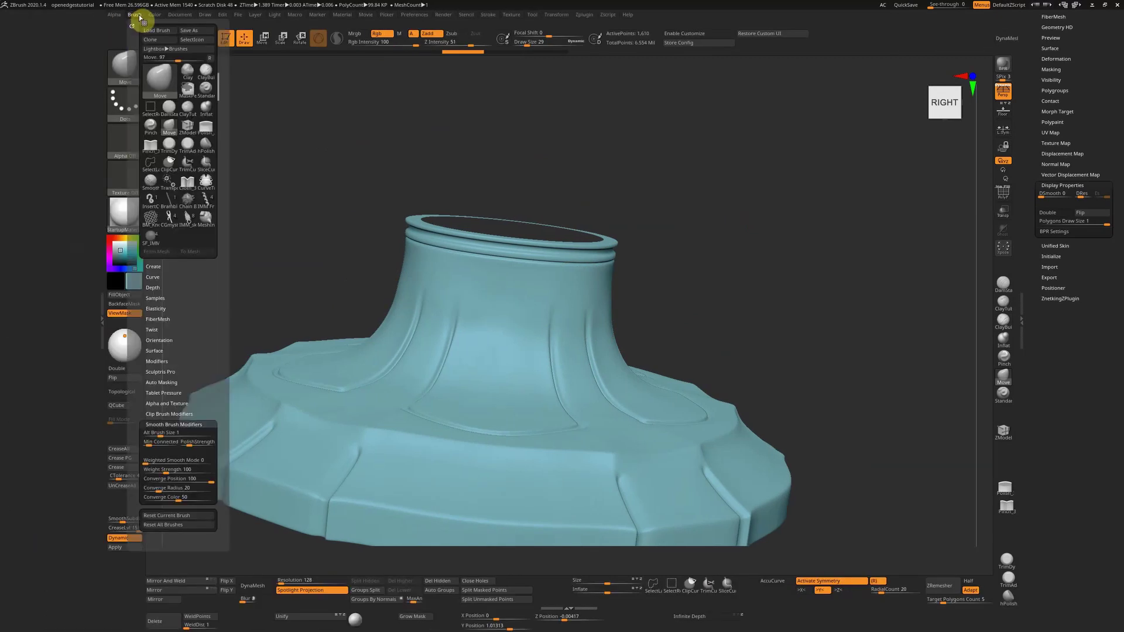
pyautogui.click(27, 54)
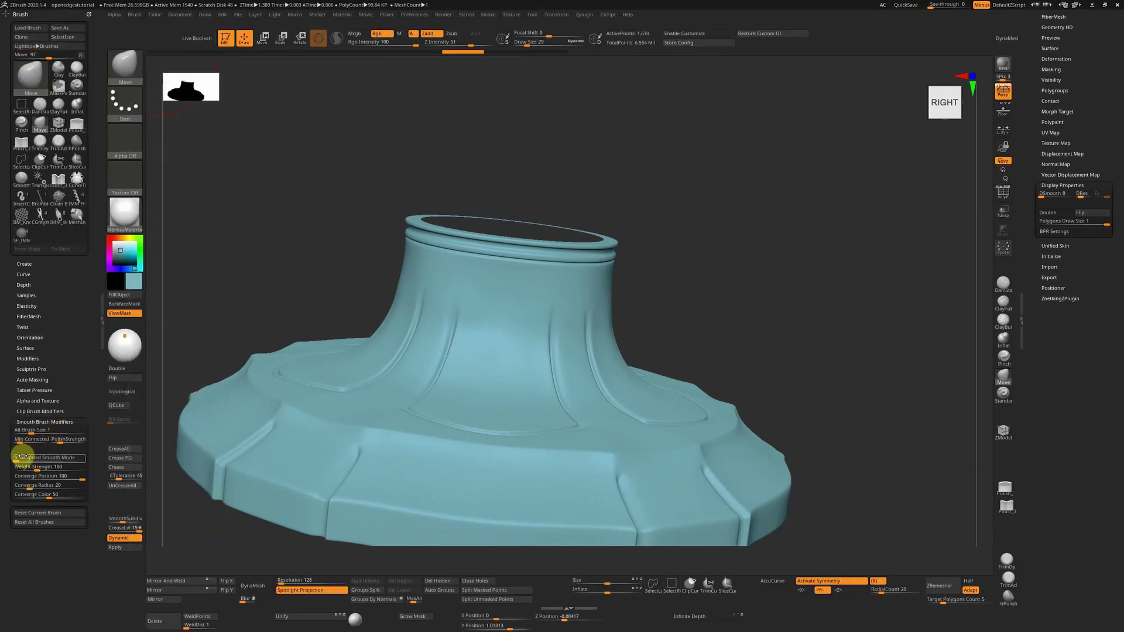
pyautogui.click(36, 421)
pyautogui.click(37, 421)
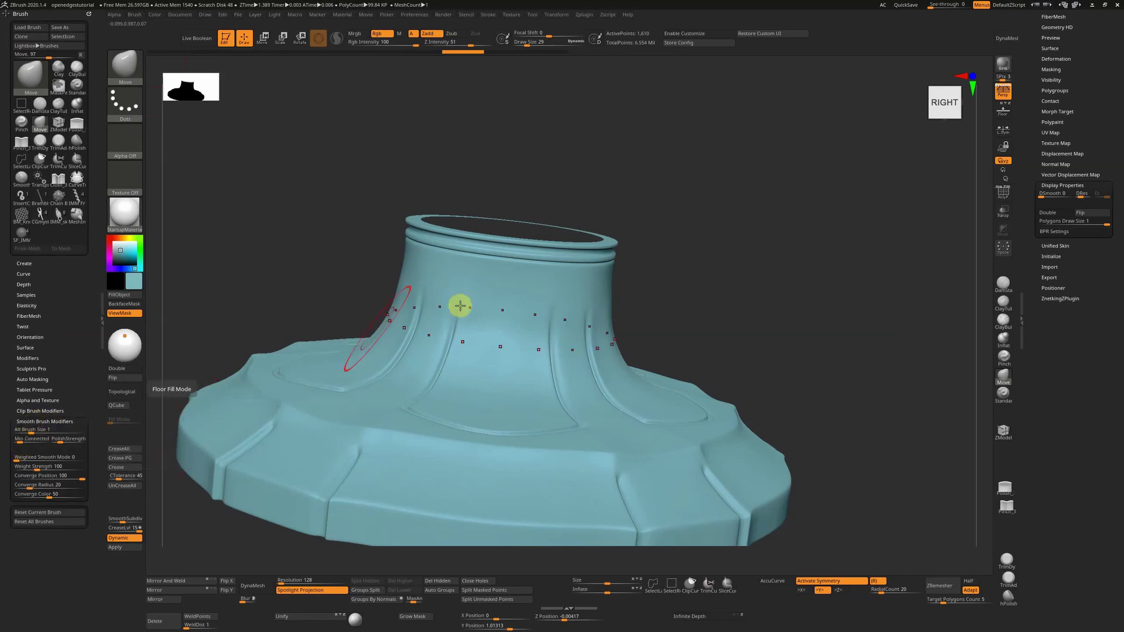
# Step: Show the wireframe at the neck's rim, turn off dynamic subdivision and set the draw size to 2
pyautogui.keyDown('alt'); pyautogui.moveTo(689, 262); pyautogui.dragTo(806, 354); pyautogui.keyUp('alt')
pyautogui.moveTo(806, 354)
pyautogui.mouseDown(button='right')
pyautogui.moveTo(789, 378)
pyautogui.moveTo(785, 351)
pyautogui.moveTo(771, 364)
pyautogui.moveTo(780, 336)
pyautogui.moveTo(838, 328)
pyautogui.moveTo(878, 228)
pyautogui.moveTo(695, 383)
pyautogui.moveTo(534, 409)
pyautogui.moveTo(530, 550)
pyautogui.mouseUp(button='right')
pyautogui.hotkey('shift', 'f')
pyautogui.hotkey('shift', 'd')
pyautogui.press('s')
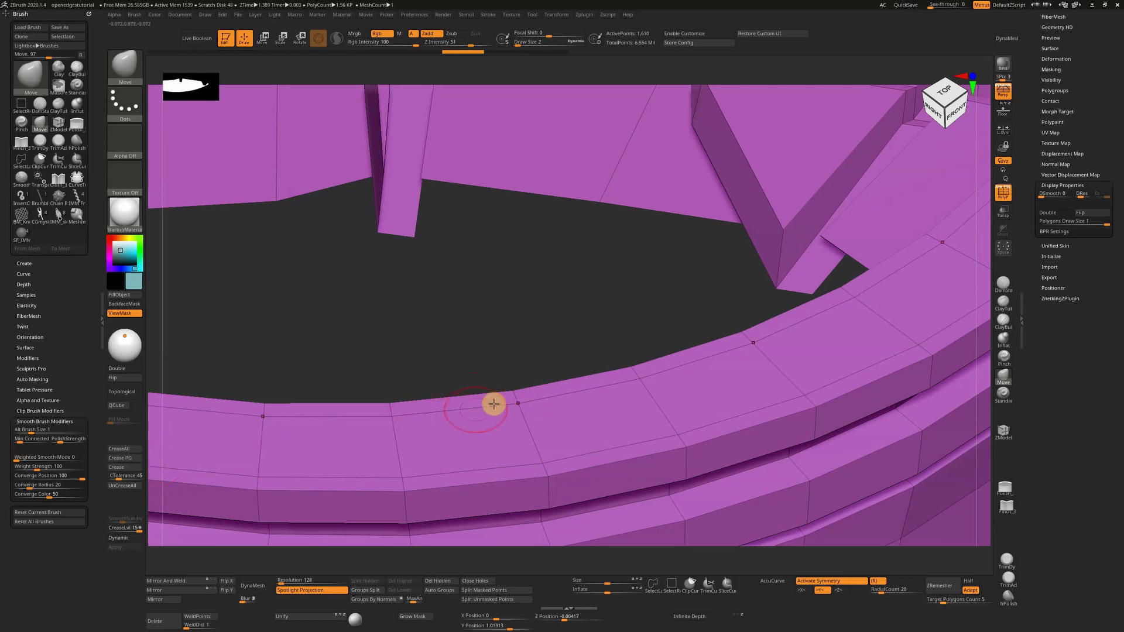
# Step: Smooth the edge loops on top of the rim and toggle dynamic subdivision to compare the surface
pyautogui.press('shift')
pyautogui.moveTo(530, 446)
pyautogui.keyDown('shift'); pyautogui.mouseDown()
pyautogui.moveTo(539, 482)
pyautogui.moveTo(588, 427)
pyautogui.moveTo(401, 476)
pyautogui.moveTo(508, 394)
pyautogui.mouseUp(); pyautogui.keyUp('shift')
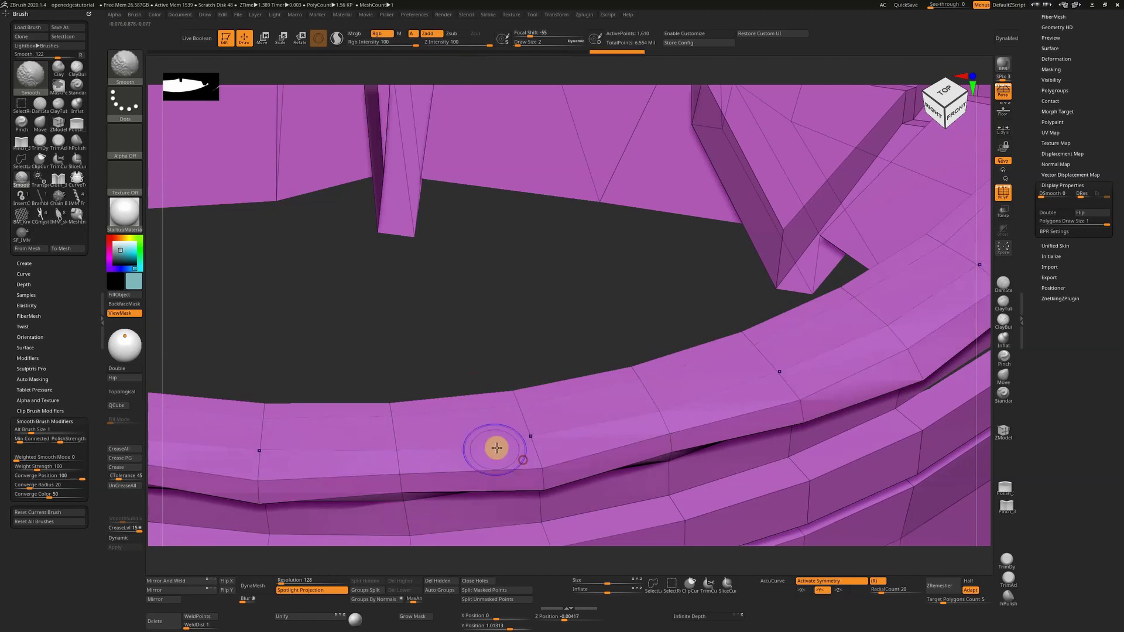
pyautogui.press('d')
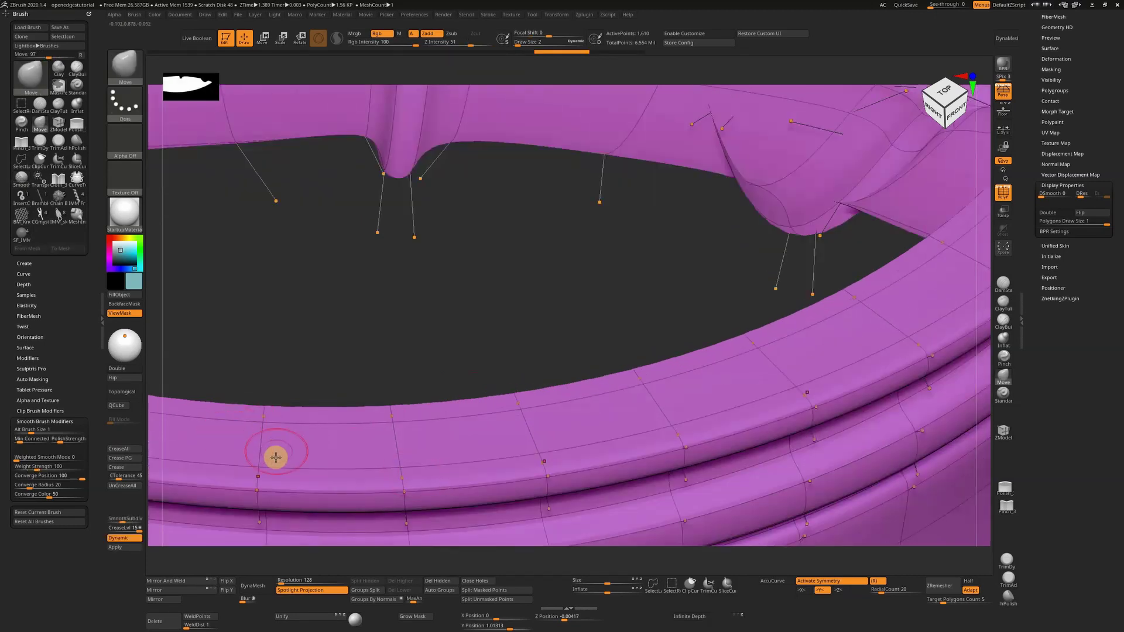
pyautogui.hotkey('shift', 'd')
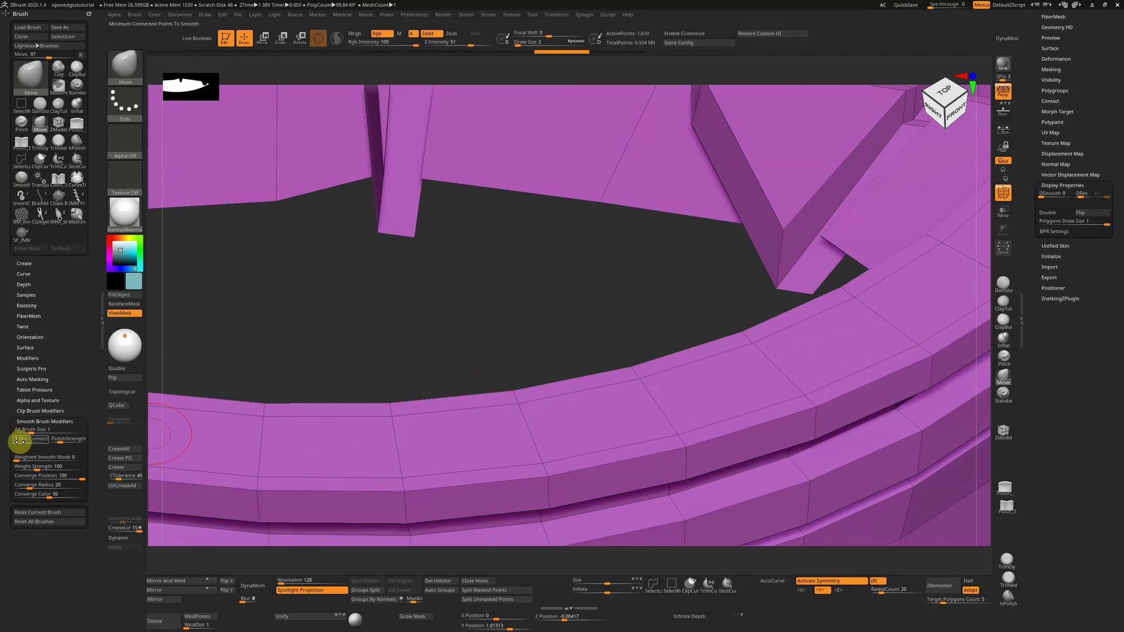
# Step: Test brush strokes on the rim's open inner edge, enlarging the draw size to 29, and smooth the neck
pyautogui.click(21, 442)
pyautogui.moveTo(517, 404)
pyautogui.keyDown('shift'); pyautogui.mouseDown()
pyautogui.moveTo(509, 394)
pyautogui.moveTo(527, 403)
pyautogui.moveTo(369, 411)
pyautogui.moveTo(542, 407)
pyautogui.mouseUp(); pyautogui.keyUp('shift')
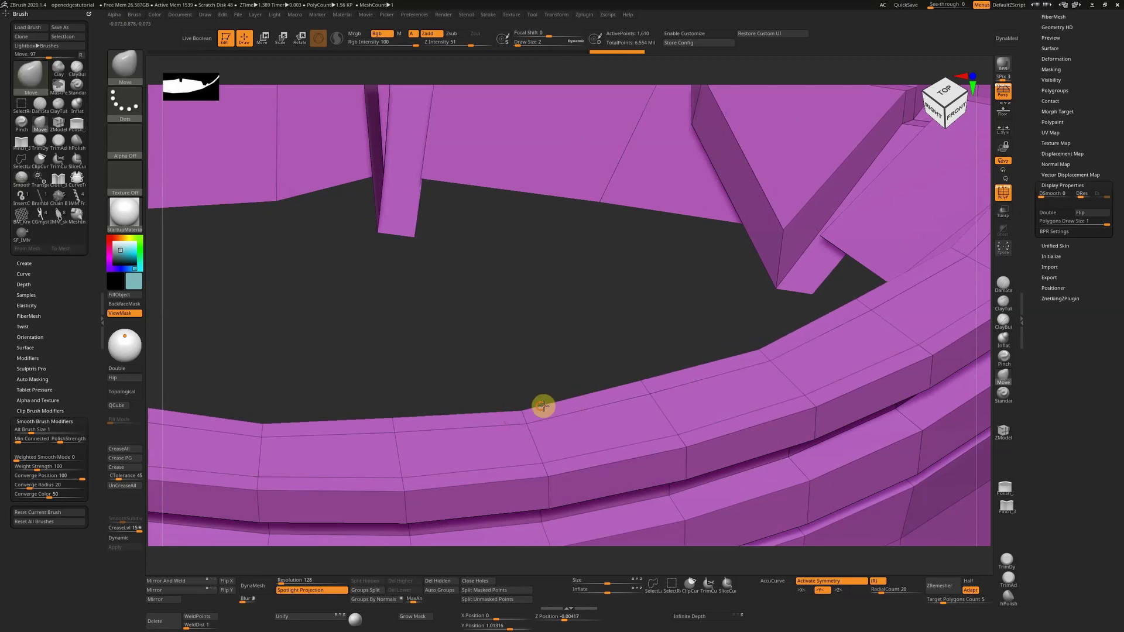
pyautogui.keyDown('alt'); pyautogui.moveTo(527, 439); pyautogui.dragTo(502, 328, button='right'); pyautogui.keyUp('alt')
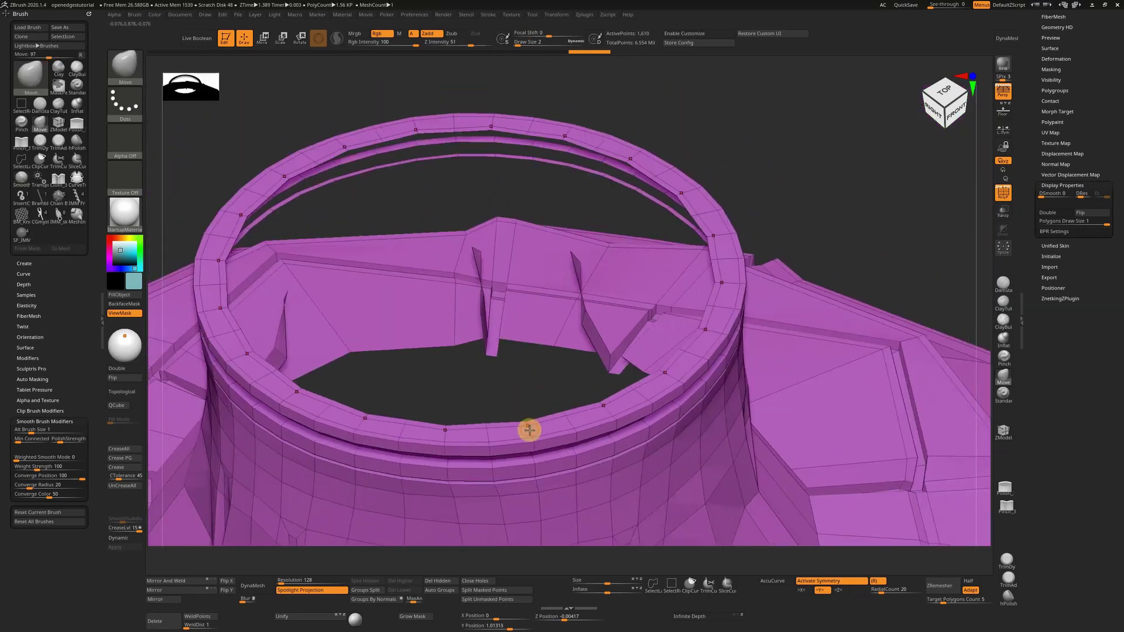
pyautogui.press('s')
pyautogui.moveTo(529, 431)
pyautogui.mouseDown()
pyautogui.moveTo(496, 439)
pyautogui.moveTo(495, 413)
pyautogui.mouseUp()
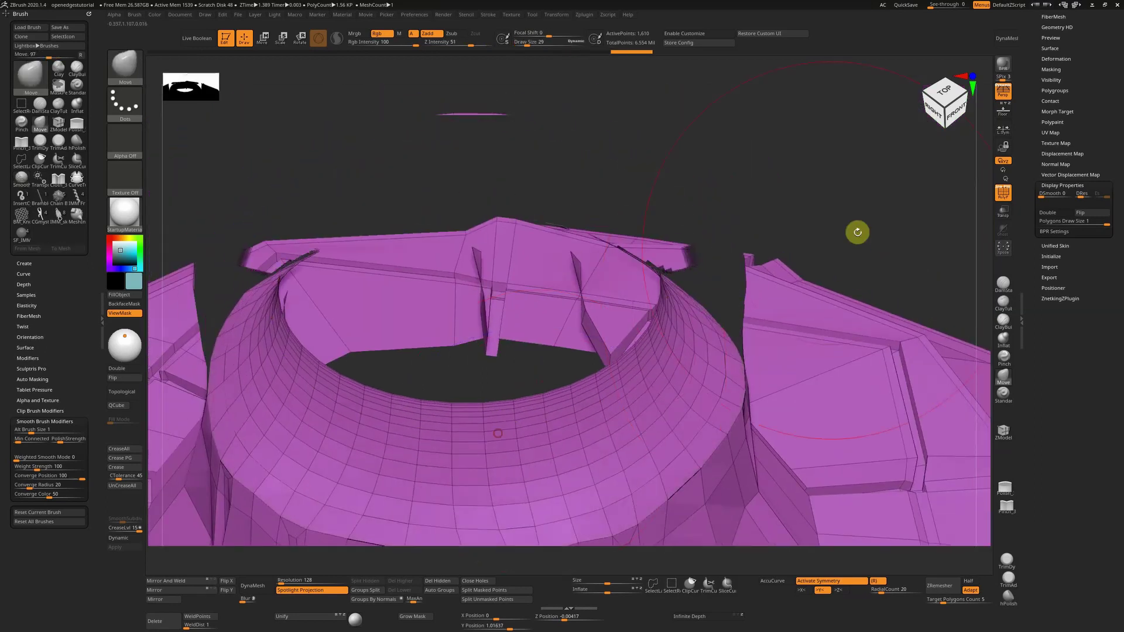
pyautogui.moveTo(891, 197); pyautogui.dragTo(893, 146, button='right')
pyautogui.moveTo(476, 467)
pyautogui.keyDown('shift'); pyautogui.mouseDown()
pyautogui.moveTo(482, 459)
pyautogui.moveTo(457, 477)
pyautogui.moveTo(467, 487)
pyautogui.moveTo(592, 457)
pyautogui.moveTo(739, 325)
pyautogui.moveTo(690, 329)
pyautogui.moveTo(776, 314)
pyautogui.mouseUp(); pyautogui.keyUp('shift')
# Step: Switch to the C-shaped low-poly mesh tool and bring its open outer edge into close view
pyautogui.hotkey('shift', 'f')
pyautogui.moveTo(1063, 369); pyautogui.dragTo(1062, 521)
pyautogui.click(1083, 94)
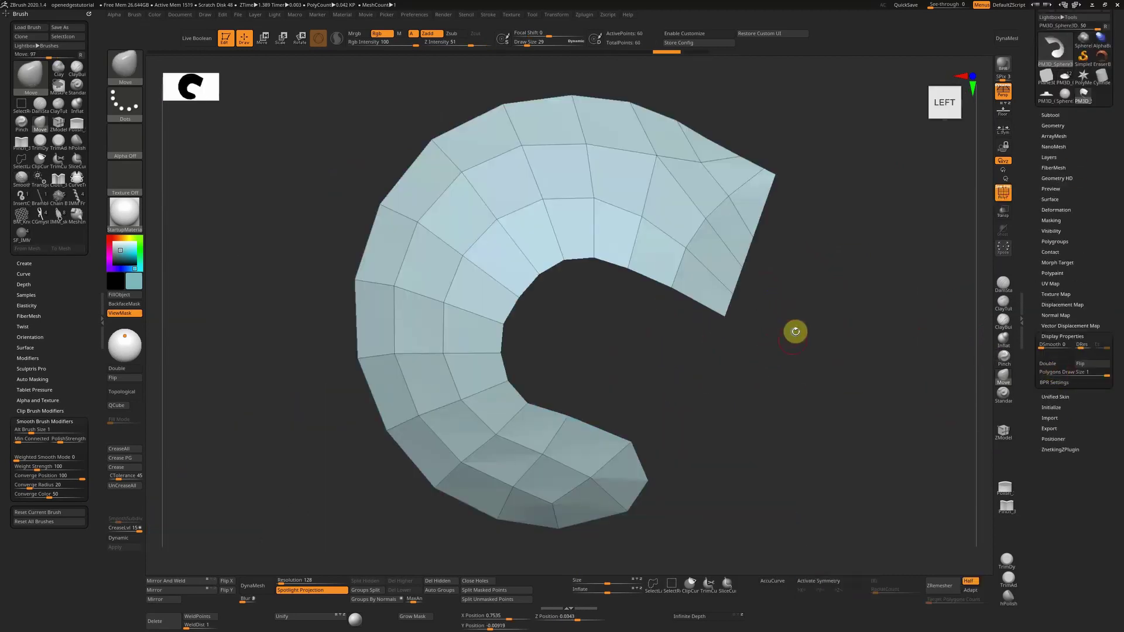
pyautogui.keyDown('alt'); pyautogui.moveTo(843, 275); pyautogui.dragTo(696, 433); pyautogui.keyUp('alt')
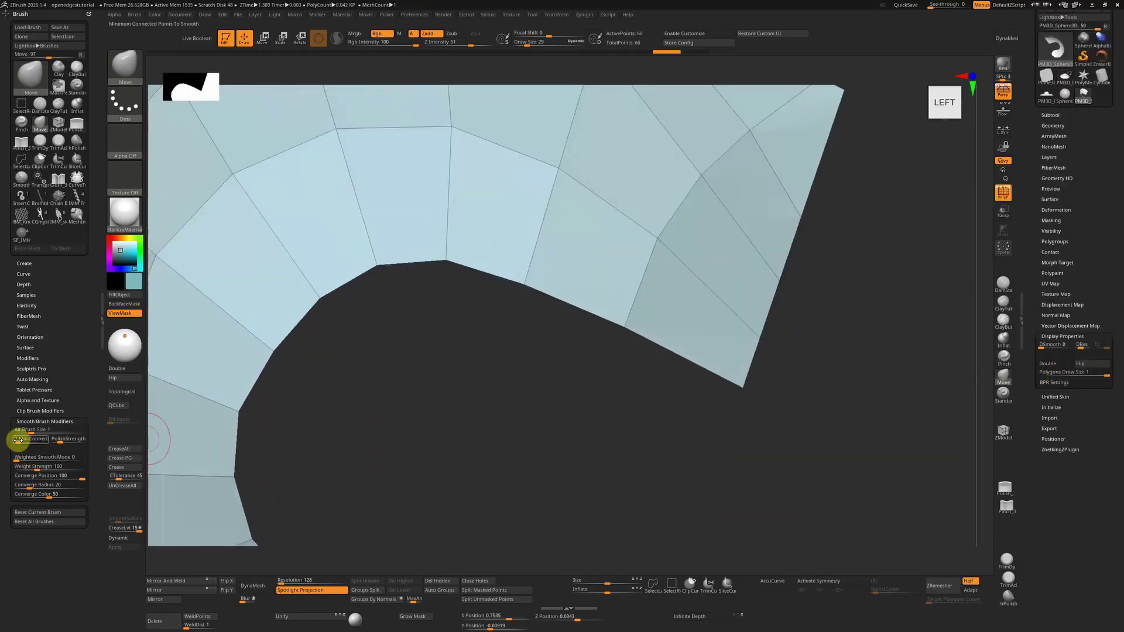
pyautogui.keyDown('alt'); pyautogui.moveTo(537, 366); pyautogui.dragTo(475, 603); pyautogui.keyUp('alt')
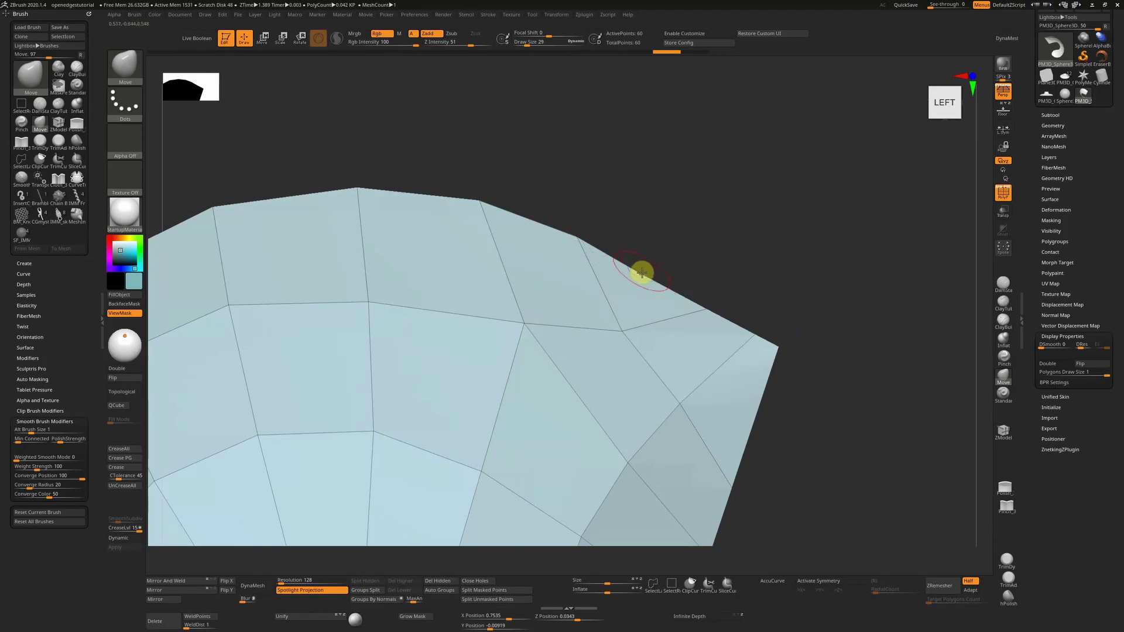
# Step: Smooth along the open outer edge of the C-shaped mesh, enlarging the draw size to 65
pyautogui.moveTo(679, 261); pyautogui.dragTo(732, 253)
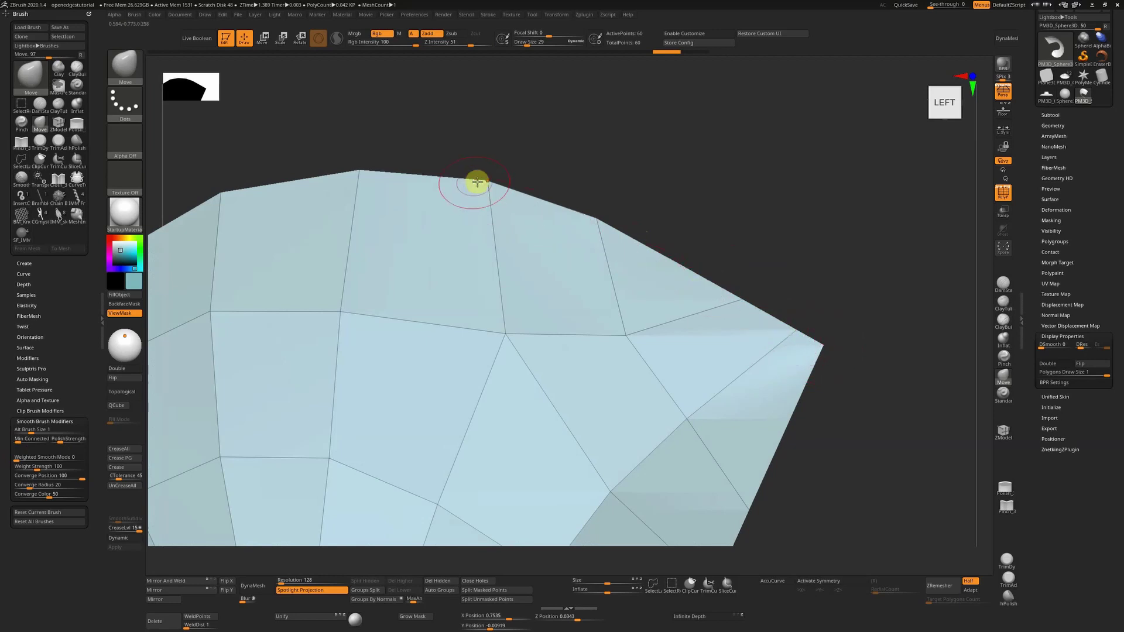
pyautogui.keyDown('shift'); pyautogui.moveTo(477, 182); pyautogui.dragTo(480, 181); pyautogui.keyUp('shift')
pyautogui.moveTo(384, 178)
pyautogui.keyDown('shift'); pyautogui.mouseDown()
pyautogui.moveTo(309, 191)
pyautogui.moveTo(464, 221)
pyautogui.moveTo(468, 187)
pyautogui.mouseUp(); pyautogui.keyUp('shift')
pyautogui.moveTo(406, 206)
pyautogui.keyDown('shift'); pyautogui.mouseDown()
pyautogui.moveTo(266, 200)
pyautogui.moveTo(445, 239)
pyautogui.moveTo(615, 224)
pyautogui.mouseUp(); pyautogui.keyUp('shift')
pyautogui.moveTo(712, 271)
pyautogui.keyDown('shift'); pyautogui.mouseDown()
pyautogui.moveTo(825, 351)
pyautogui.moveTo(823, 329)
pyautogui.mouseUp(); pyautogui.keyUp('shift')
pyautogui.moveTo(853, 384)
pyautogui.keyDown('alt'); pyautogui.mouseDown()
pyautogui.moveTo(815, 342)
pyautogui.moveTo(810, 352)
pyautogui.moveTo(778, 334)
pyautogui.moveTo(793, 323)
pyautogui.moveTo(637, 216)
pyautogui.moveTo(652, 236)
pyautogui.moveTo(843, 331)
pyautogui.moveTo(522, 247)
pyautogui.moveTo(499, 208)
pyautogui.mouseUp(); pyautogui.keyUp('alt')
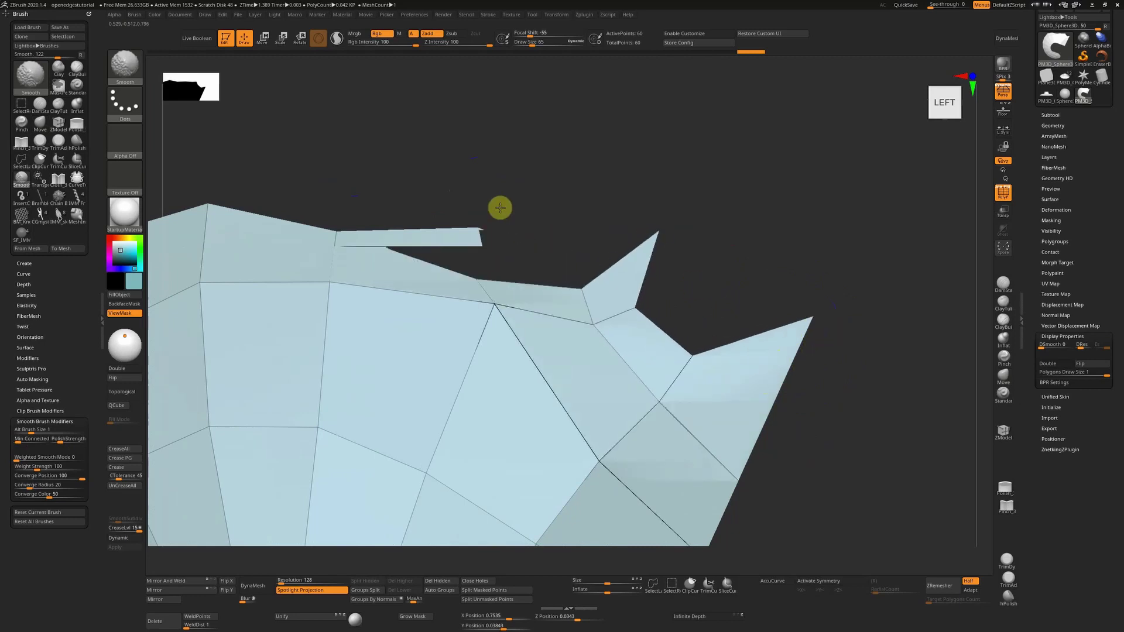
pyautogui.keyDown('alt'); pyautogui.moveTo(811, 378); pyautogui.dragTo(834, 377); pyautogui.keyUp('alt')
# Step: Undo the last three smoothing strokes on the C-shaped mesh's open edge
pyautogui.hotkey('ctrl', 'z')
pyautogui.hotkey('ctrl', 'z')
pyautogui.hotkey('ctrl', 'z')
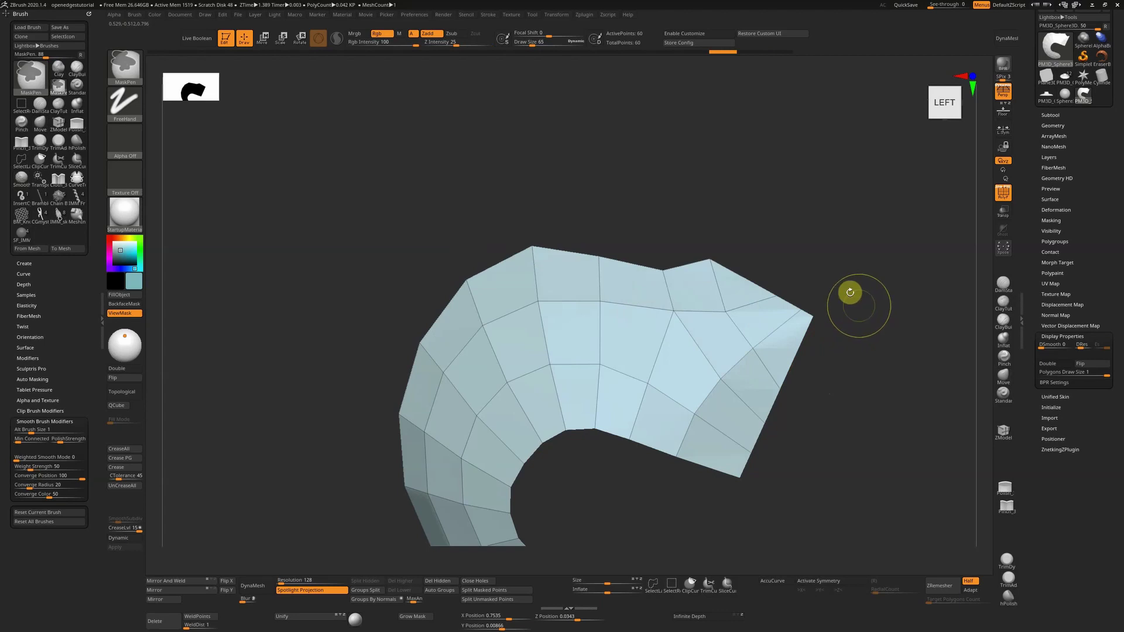
# Step: Smooth the pointed outer corner of the C-shaped mesh's open end in close view
pyautogui.moveTo(848, 283)
pyautogui.keyDown('alt'); pyautogui.mouseDown()
pyautogui.moveTo(825, 406)
pyautogui.moveTo(622, 238)
pyautogui.mouseUp(); pyautogui.keyUp('alt')
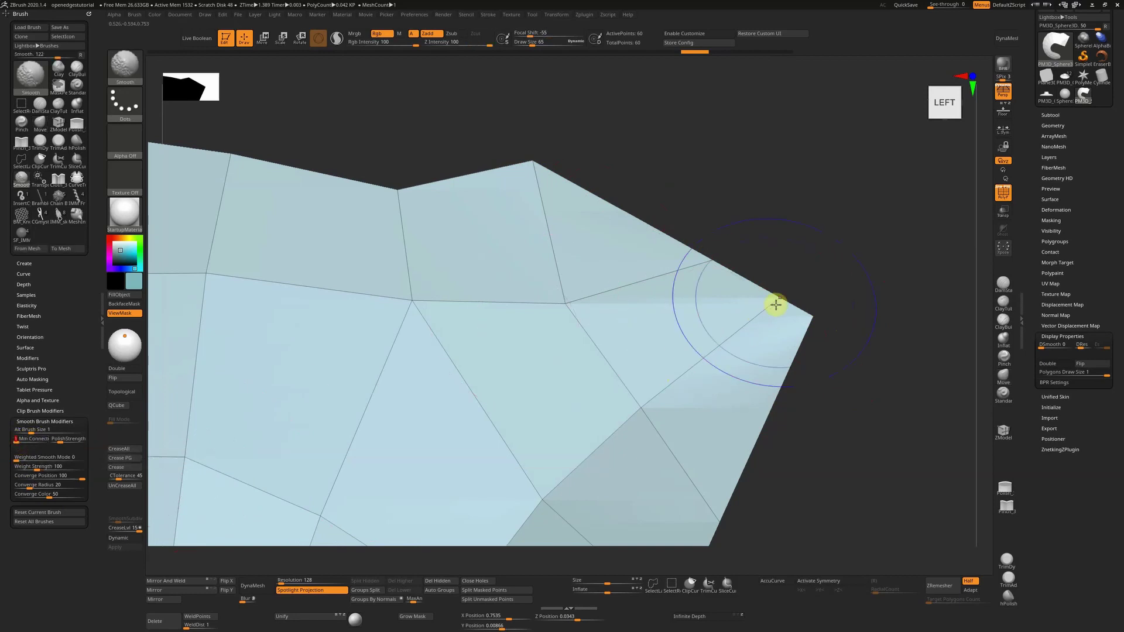
pyautogui.moveTo(775, 302)
pyautogui.keyDown('shift'); pyautogui.mouseDown()
pyautogui.moveTo(799, 304)
pyautogui.moveTo(752, 322)
pyautogui.mouseUp(); pyautogui.keyUp('shift')
pyautogui.keyDown('ctrl'); pyautogui.moveTo(783, 339); pyautogui.dragTo(648, 377, button='right'); pyautogui.keyUp('ctrl')
pyautogui.keyDown('alt'); pyautogui.moveTo(521, 415); pyautogui.dragTo(576, 326, button='right'); pyautogui.keyUp('alt')
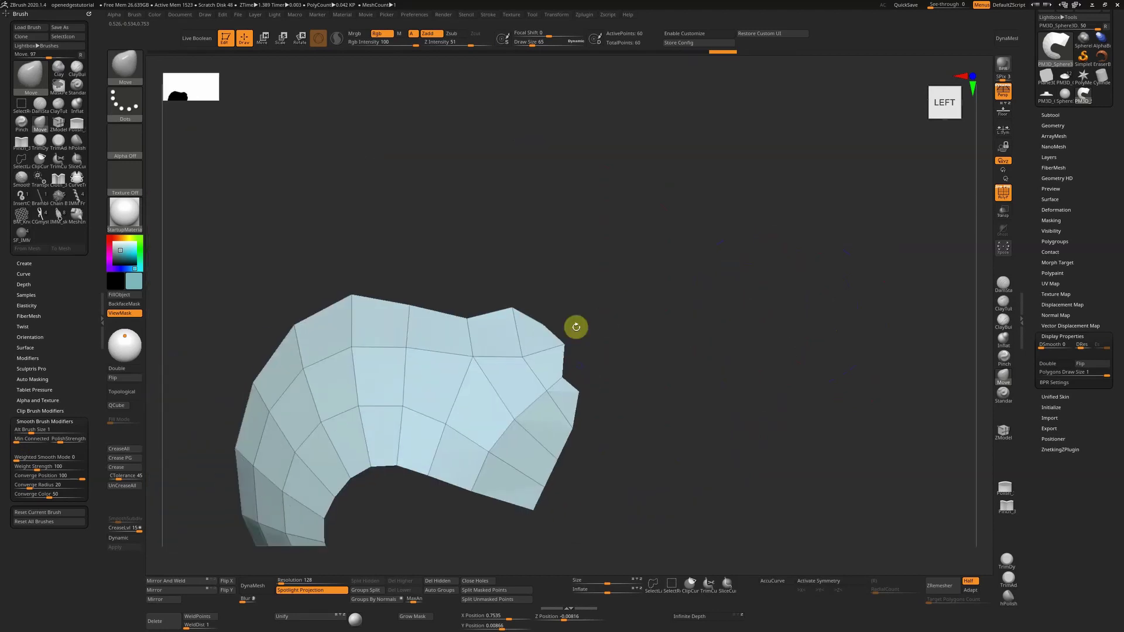
# Step: Continue smoothing the C-shaped mesh's open end down toward its lower corner, enlarging the draw size to 112
pyautogui.moveTo(537, 347)
pyautogui.keyDown('shift'); pyautogui.mouseDown()
pyautogui.moveTo(547, 356)
pyautogui.moveTo(472, 343)
pyautogui.moveTo(541, 392)
pyautogui.mouseUp(); pyautogui.keyUp('shift')
pyautogui.keyDown('alt'); pyautogui.moveTo(544, 375); pyautogui.dragTo(597, 345, button='right'); pyautogui.keyUp('alt')
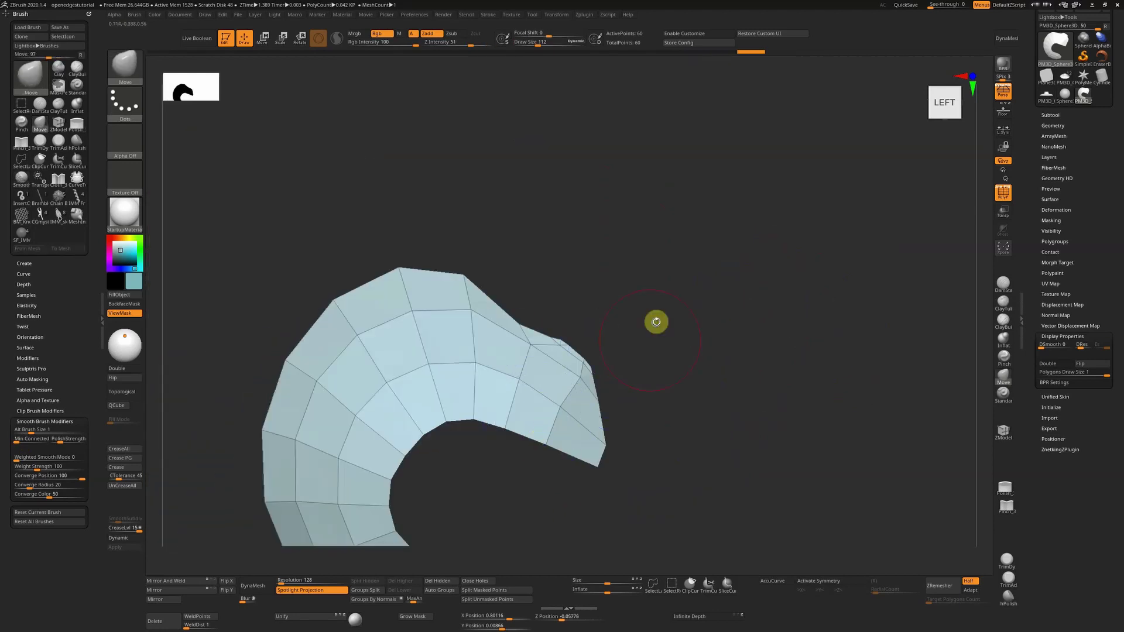
pyautogui.keyDown('alt'); pyautogui.moveTo(656, 321); pyautogui.dragTo(694, 294, button='right'); pyautogui.keyUp('alt')
pyautogui.moveTo(609, 342)
pyautogui.keyDown('shift'); pyautogui.mouseDown()
pyautogui.moveTo(590, 329)
pyautogui.moveTo(730, 339)
pyautogui.moveTo(627, 389)
pyautogui.moveTo(545, 400)
pyautogui.moveTo(583, 384)
pyautogui.mouseUp(); pyautogui.keyUp('shift')
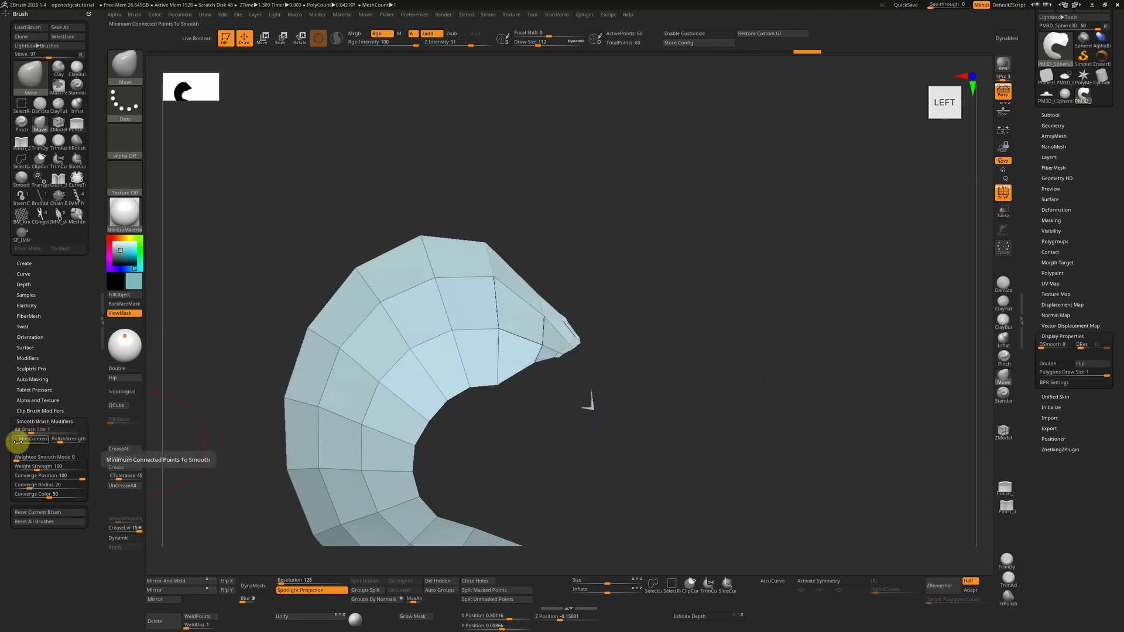
# Step: Switch to the purple hat-shaped cylinder mesh and smooth around its open top hole and sloped brim, reducing the draw size to 46
pyautogui.click(1067, 82)
pyautogui.keyDown('alt'); pyautogui.moveTo(695, 384); pyautogui.dragTo(696, 279); pyautogui.keyUp('alt')
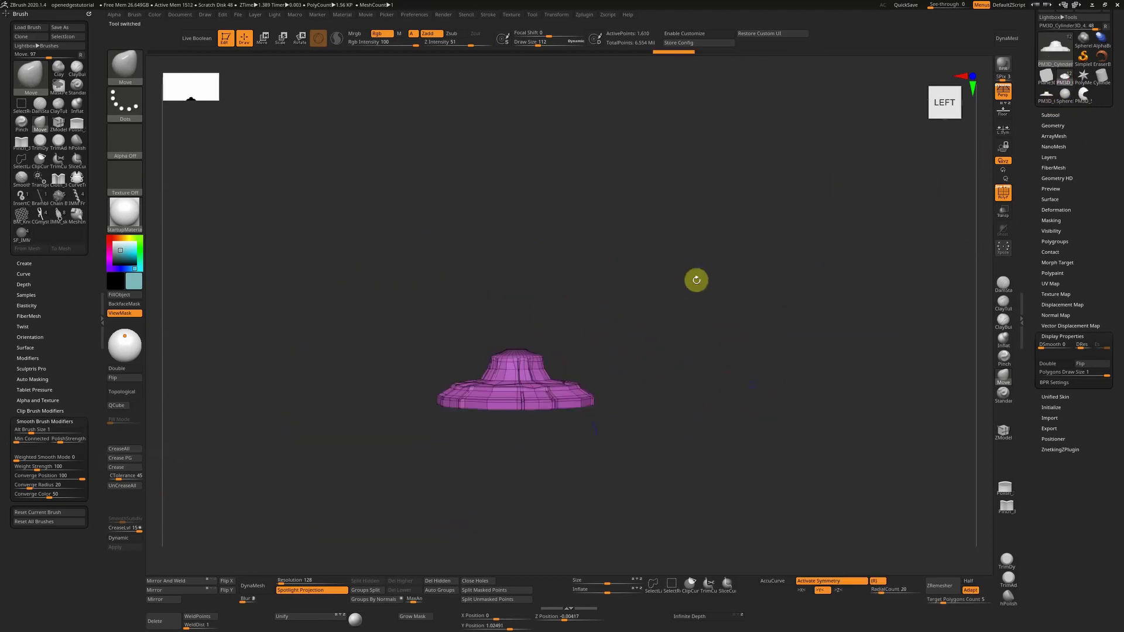
pyautogui.keyDown('alt'); pyautogui.moveTo(719, 346); pyautogui.dragTo(721, 354); pyautogui.keyUp('alt')
pyautogui.keyDown('alt'); pyautogui.moveTo(702, 311); pyautogui.dragTo(696, 522); pyautogui.keyUp('alt')
pyautogui.moveTo(708, 317); pyautogui.dragTo(704, 374)
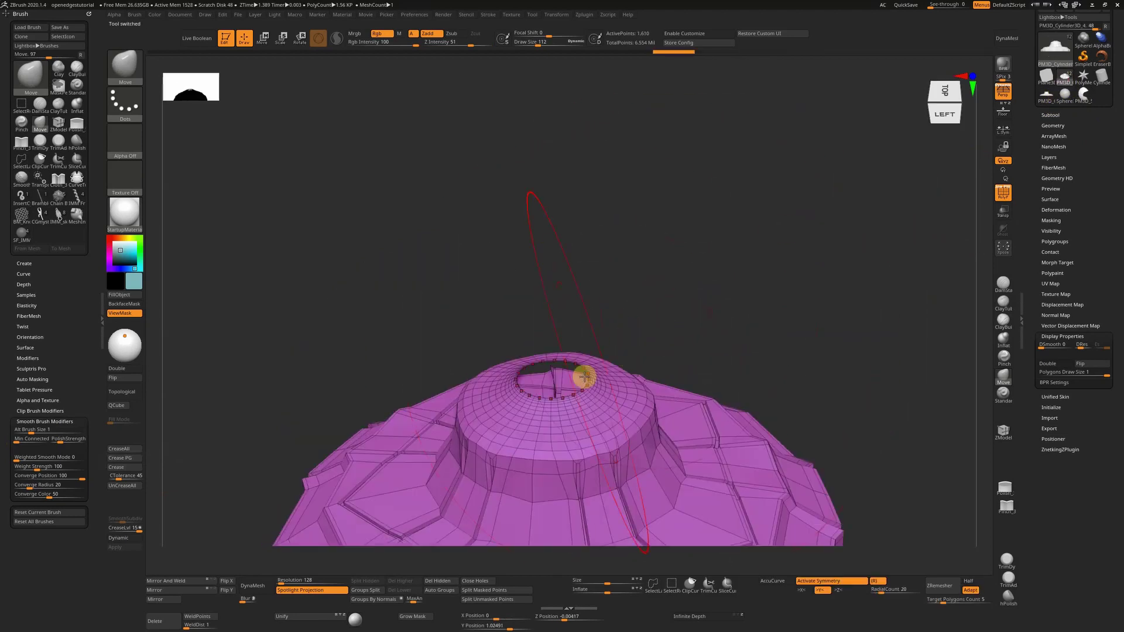
pyautogui.press('s')
pyautogui.moveTo(584, 377); pyautogui.dragTo(576, 395)
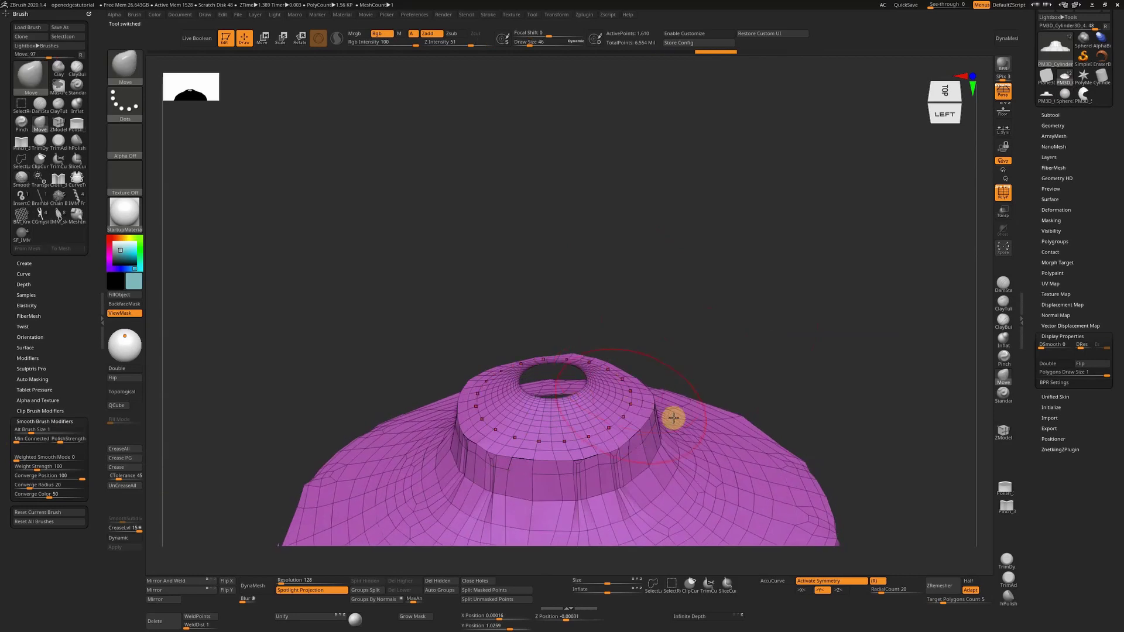
# Step: Smooth the hat-shaped mesh's open bottom rim from underneath and return to a level side view of the mesh
pyautogui.keyDown('alt'); pyautogui.moveTo(825, 375); pyautogui.dragTo(838, 193); pyautogui.keyUp('alt')
pyautogui.moveTo(848, 336); pyautogui.dragTo(880, 269)
pyautogui.moveTo(813, 361); pyautogui.dragTo(782, 480)
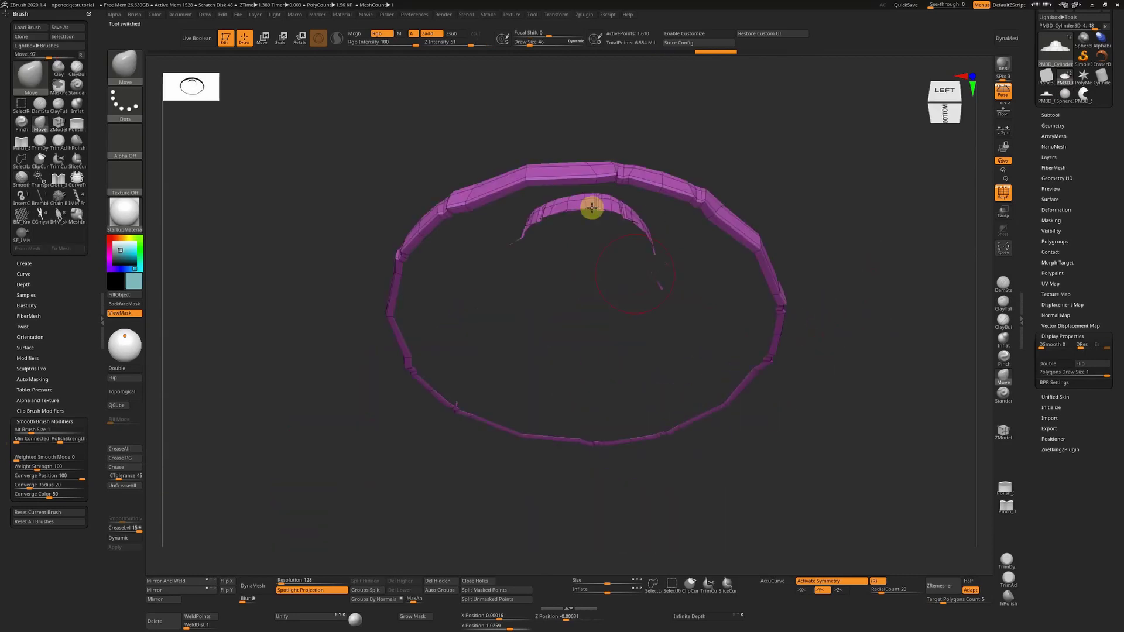
pyautogui.keyDown('shift'); pyautogui.moveTo(535, 178); pyautogui.dragTo(522, 197); pyautogui.keyUp('shift')
pyautogui.moveTo(799, 332); pyautogui.dragTo(722, 391)
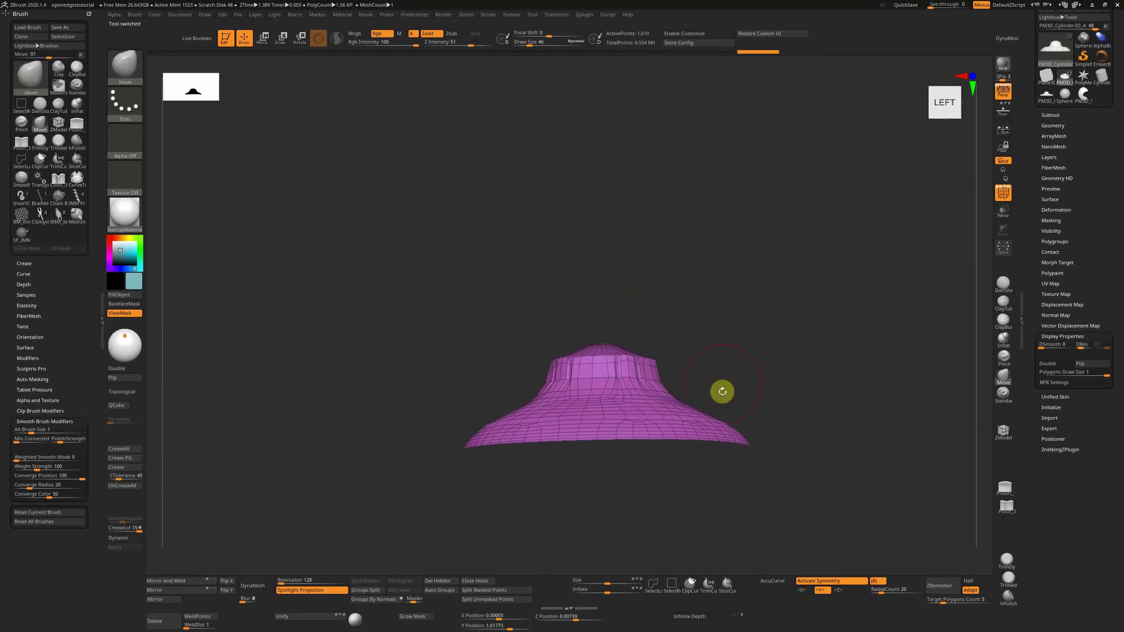
pyautogui.moveTo(838, 385)
pyautogui.keyDown('alt'); pyautogui.mouseDown()
pyautogui.moveTo(768, 295)
pyautogui.moveTo(774, 340)
pyautogui.mouseUp(); pyautogui.keyUp('alt')
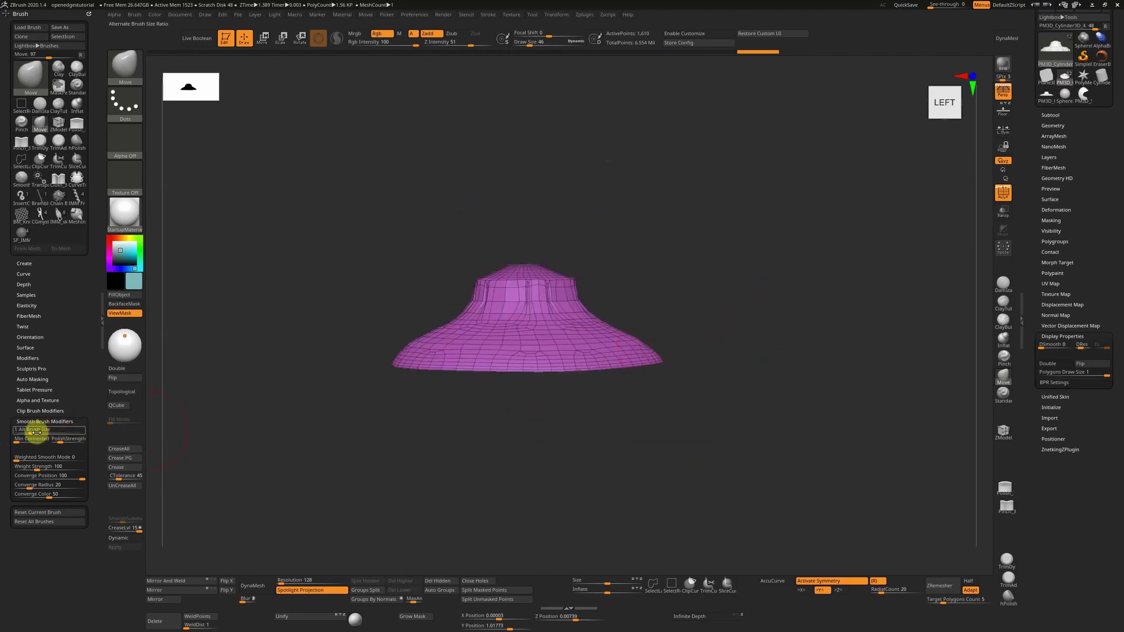